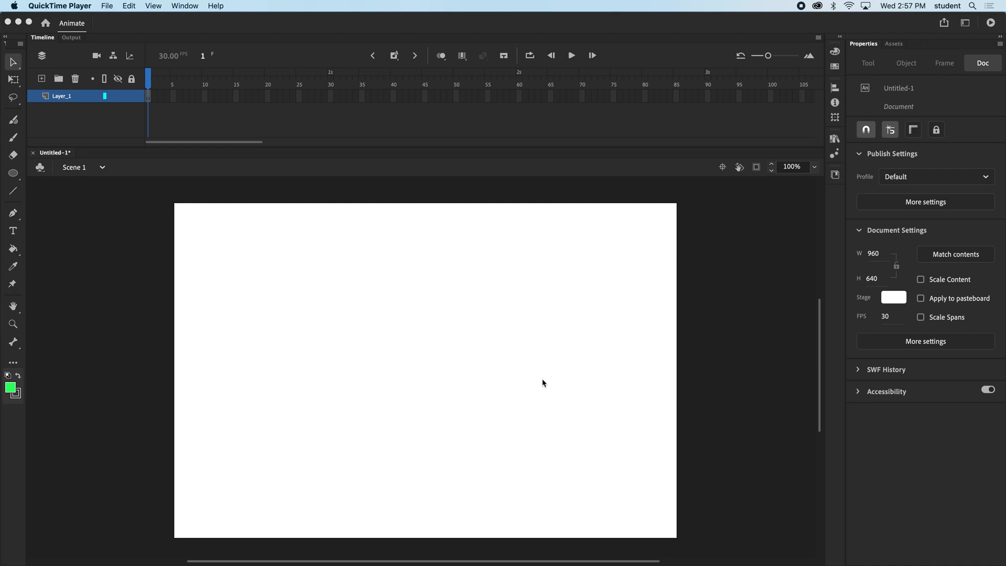
Draw a green circle about 78.5 px across with a dark 7 px outline in the stage's lower-left area
{"action": "left_click", "coordinate": [13, 175]}
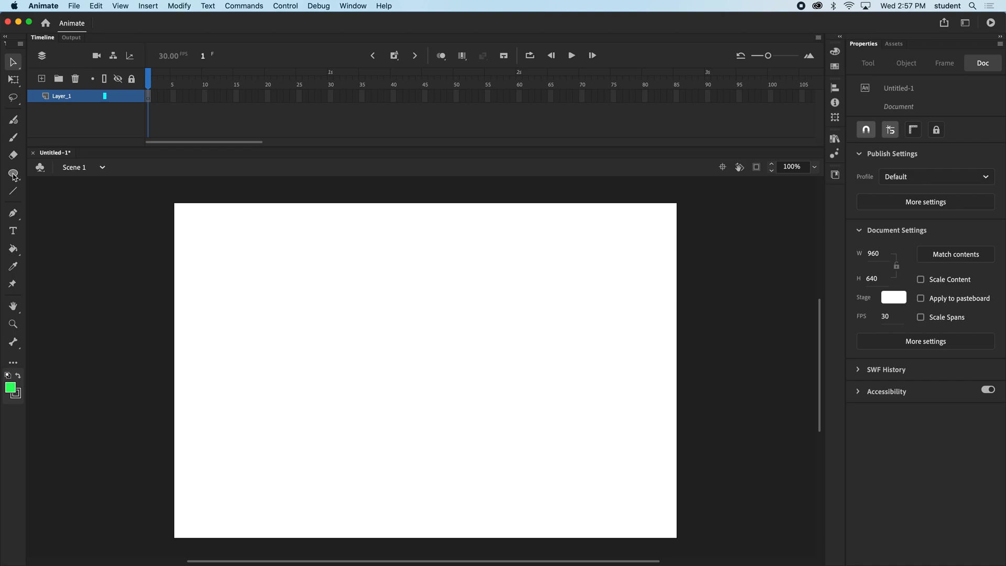
{"action": "left_click", "coordinate": [13, 174]}
{"action": "left_click", "coordinate": [62, 206]}
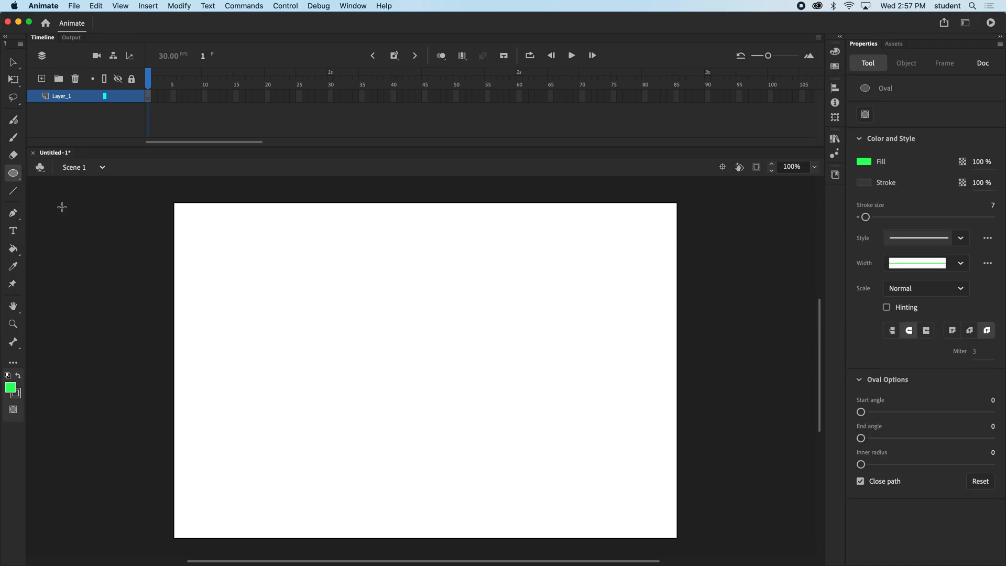
{"action": "left_click_drag", "start_coordinate": [277, 404], "coordinate": [320, 449]}
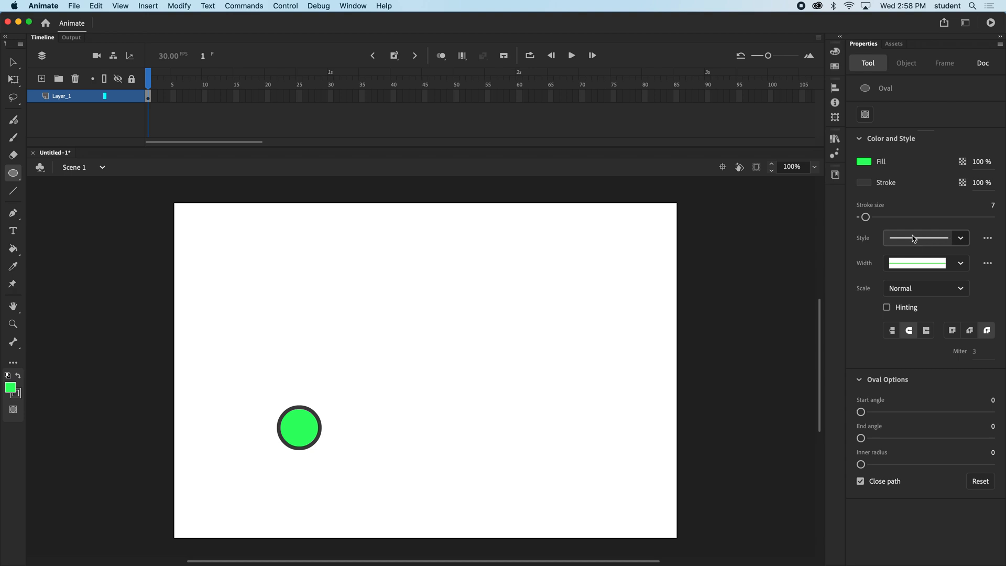
{"action": "mouse_move", "coordinate": [868, 219]}
{"action": "left_mouse_down"}
{"action": "mouse_move", "coordinate": [912, 219]}
{"action": "mouse_move", "coordinate": [868, 219]}
{"action": "left_mouse_up"}
Select the circle's fill and outline together and move them to about X 97, Y 308
{"action": "left_click", "coordinate": [14, 62]}
{"action": "double_click", "coordinate": [307, 425]}
{"action": "left_click_drag", "start_coordinate": [246, 383], "coordinate": [413, 493]}
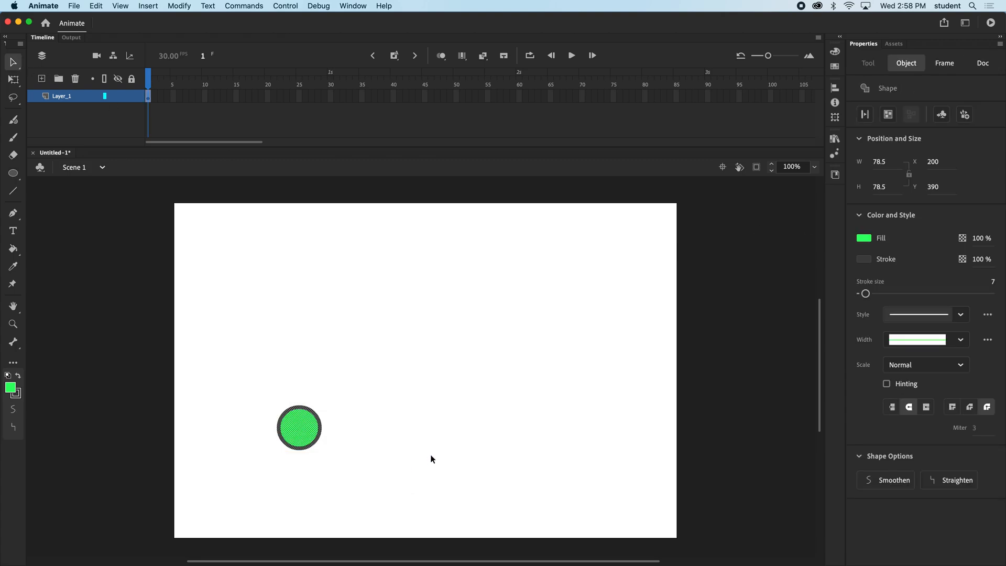
{"action": "mouse_move", "coordinate": [866, 293]}
{"action": "left_mouse_down"}
{"action": "mouse_move", "coordinate": [876, 295]}
{"action": "mouse_move", "coordinate": [865, 294]}
{"action": "left_mouse_up"}
{"action": "left_click_drag", "start_coordinate": [249, 389], "coordinate": [375, 474]}
{"action": "left_click_drag", "start_coordinate": [293, 419], "coordinate": [238, 374]}
Convert the circle to a movie clip symbol named Green2 and duplicate it into an overlapping horizontal row of six
{"action": "left_click", "coordinate": [177, 5]}
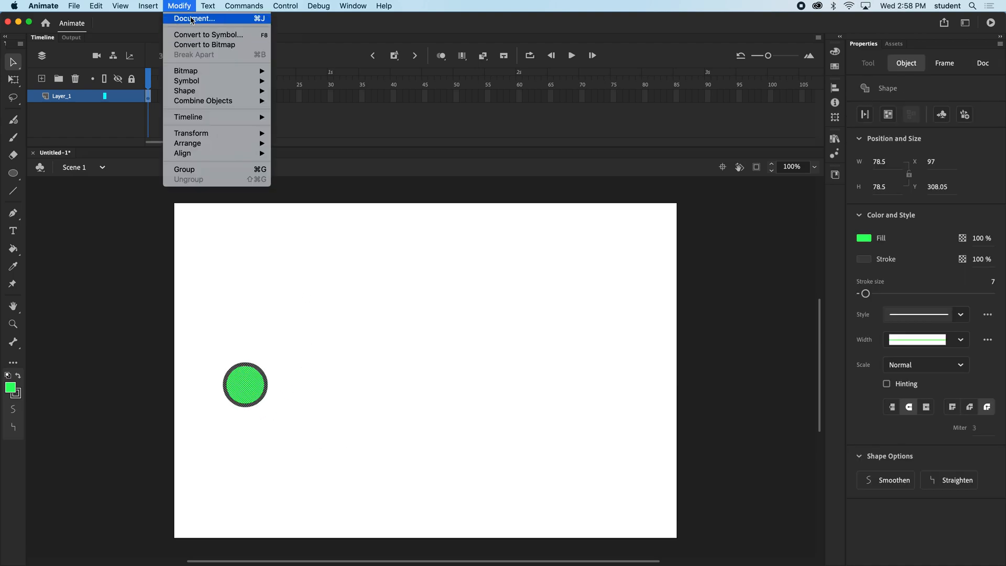
{"action": "left_click", "coordinate": [192, 38]}
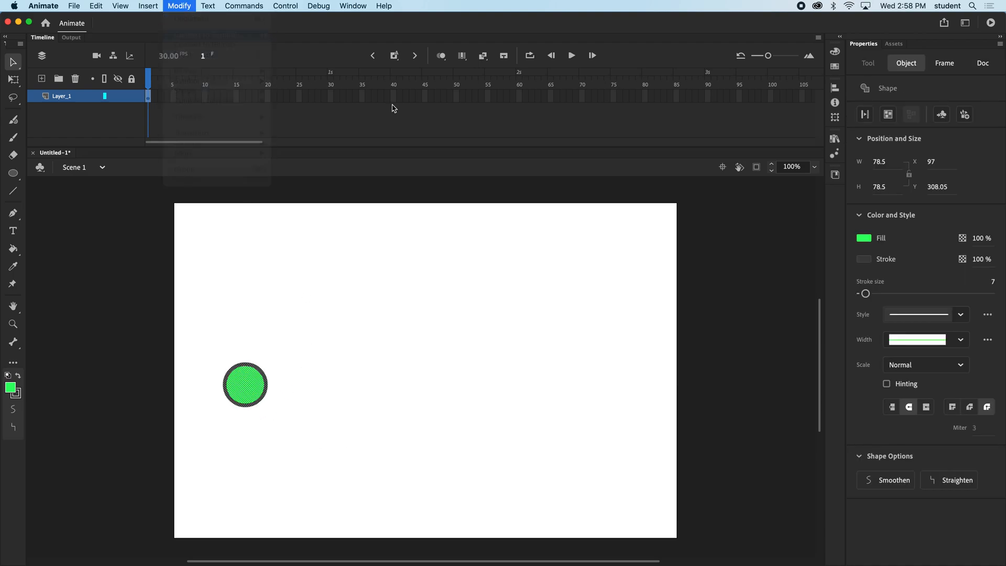
{"action": "type", "text": "Green"}
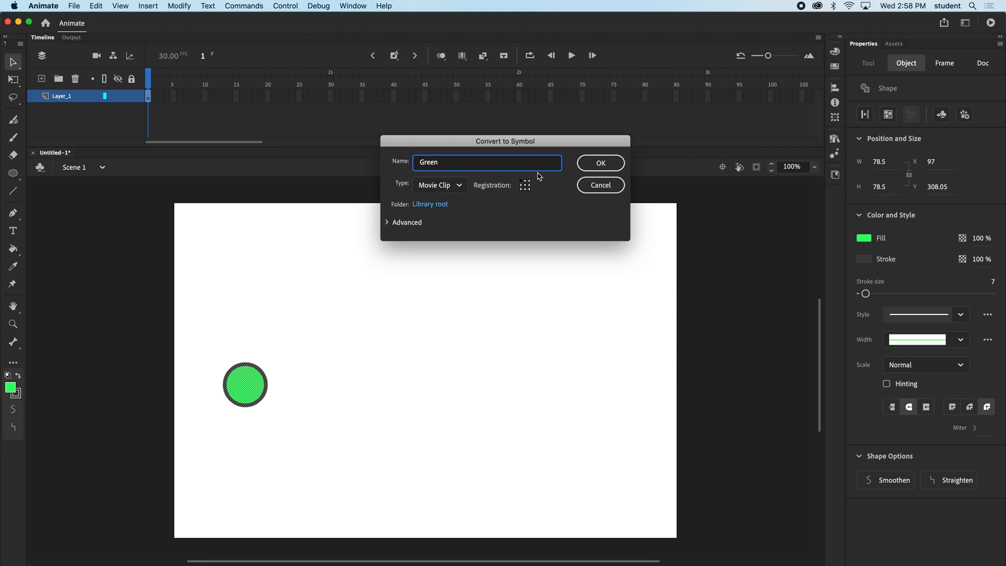
{"action": "left_click", "coordinate": [603, 165]}
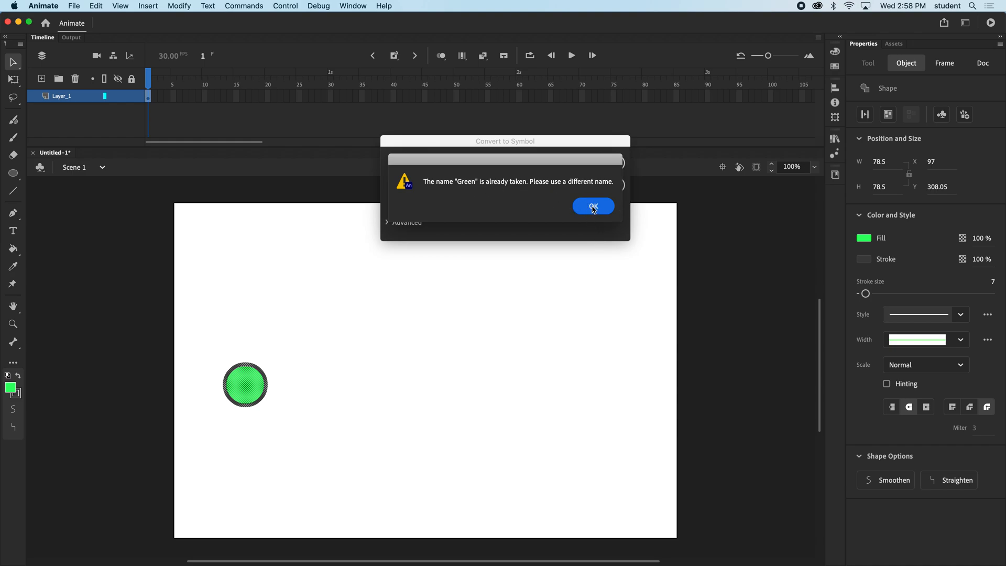
{"action": "left_click", "coordinate": [594, 207]}
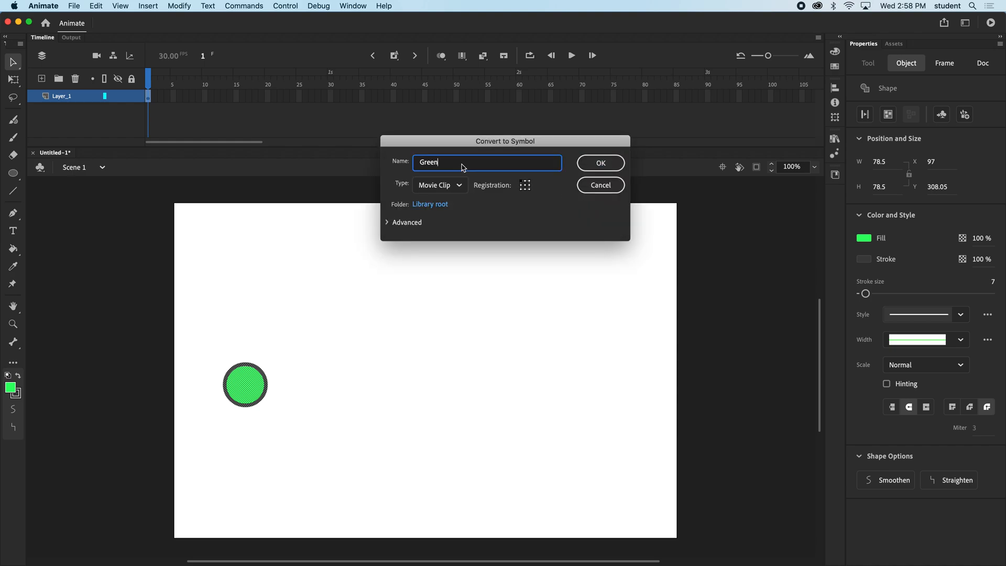
{"action": "type", "text": "2"}
{"action": "left_click", "coordinate": [600, 163]}
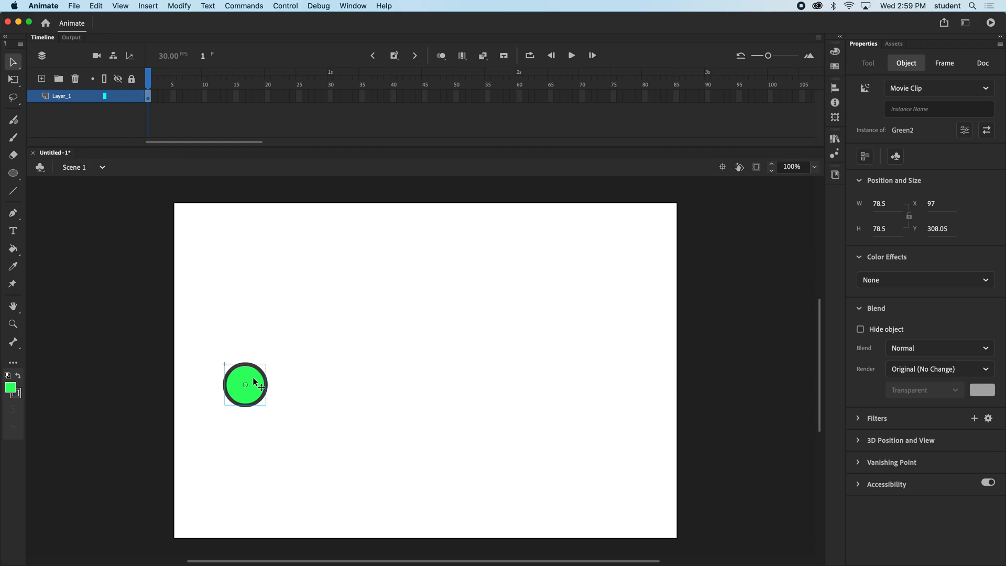
{"action": "left_click_drag", "start_coordinate": [253, 381], "coordinate": [440, 385], "text": "alt"}
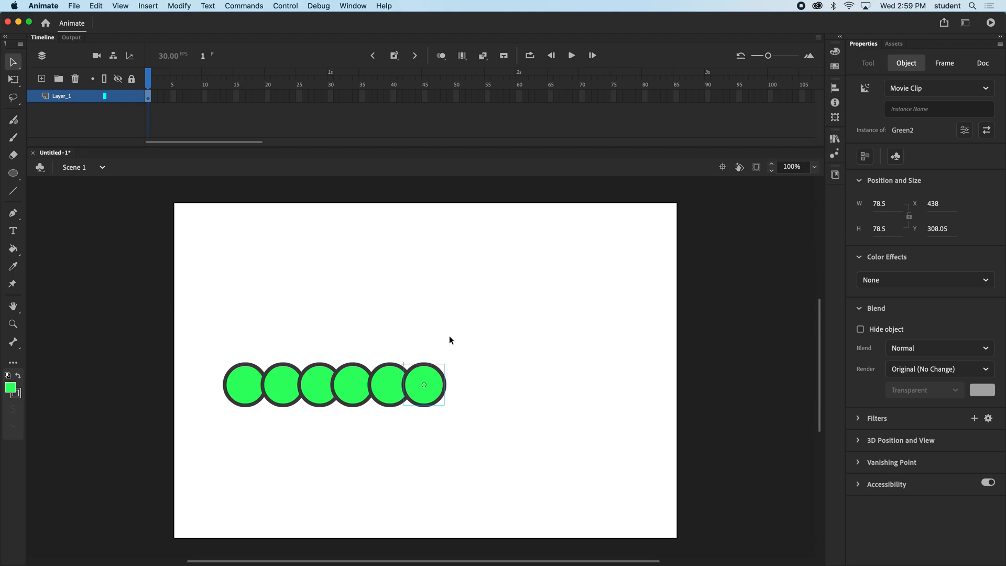
Draw a larger green head circle about 122 px across to the right of the row of circles
{"action": "left_click", "coordinate": [13, 173]}
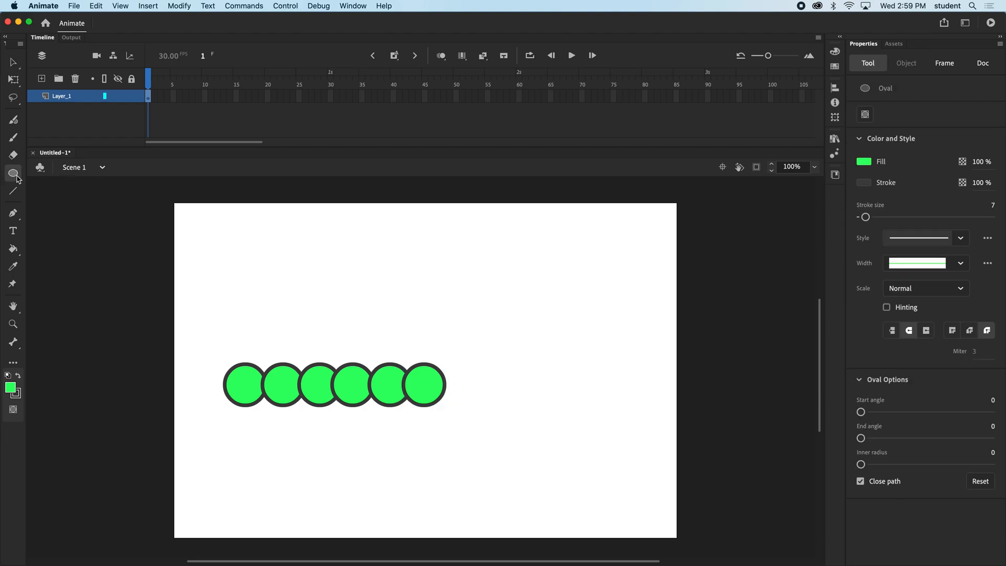
{"action": "mouse_move", "coordinate": [533, 349]}
{"action": "left_mouse_down"}
{"action": "mouse_move", "coordinate": [598, 393]}
{"action": "mouse_move", "coordinate": [600, 414]}
{"action": "left_mouse_up"}
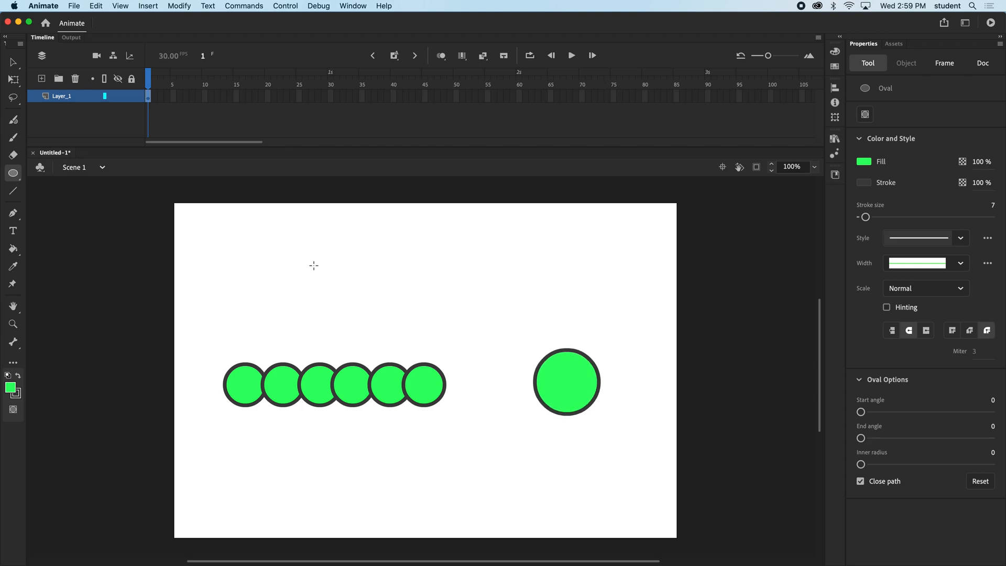
{"action": "left_click", "coordinate": [20, 63]}
{"action": "left_click_drag", "start_coordinate": [566, 377], "coordinate": [542, 360]}
{"action": "key", "text": "super+z"}
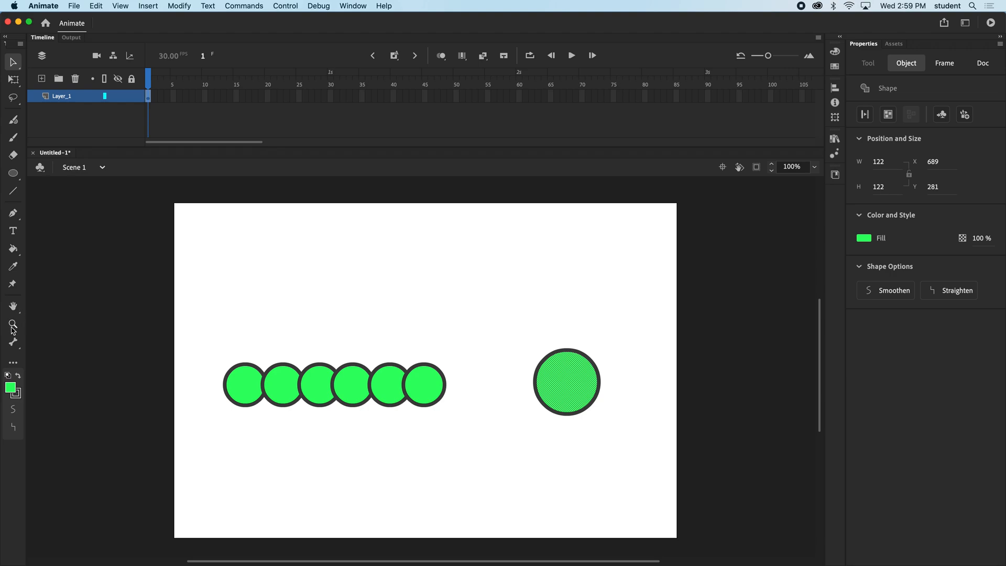
Draw a small outlined circle as an eye in the upper-right part of the large circle
{"action": "left_click", "coordinate": [13, 173]}
{"action": "left_click_drag", "start_coordinate": [574, 366], "coordinate": [615, 441]}
Convert the large circle and its eye to a movie clip symbol named head
{"action": "left_click", "coordinate": [13, 58]}
{"action": "left_click_drag", "start_coordinate": [513, 321], "coordinate": [651, 446]}
{"action": "left_click", "coordinate": [183, 7]}
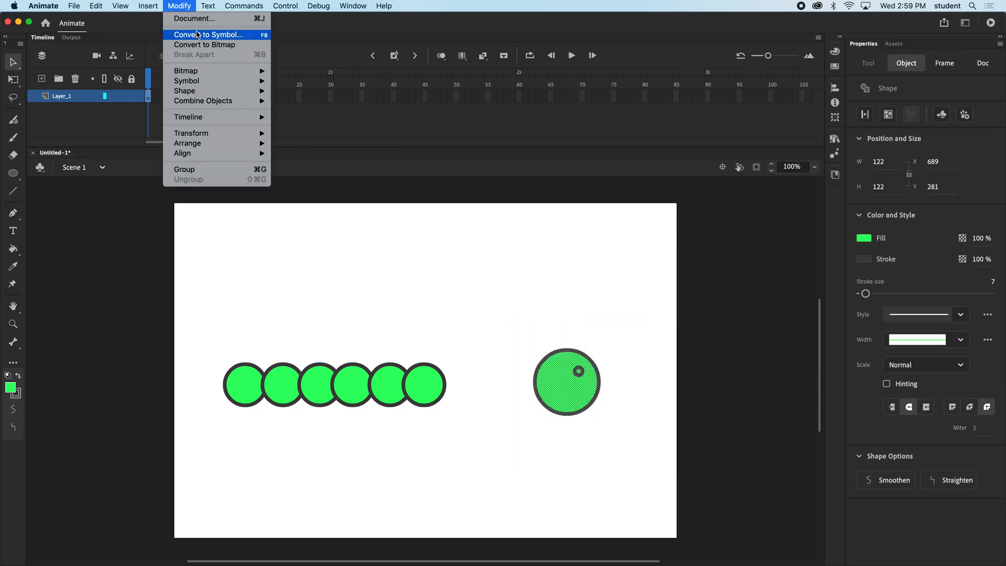
{"action": "left_click", "coordinate": [197, 37]}
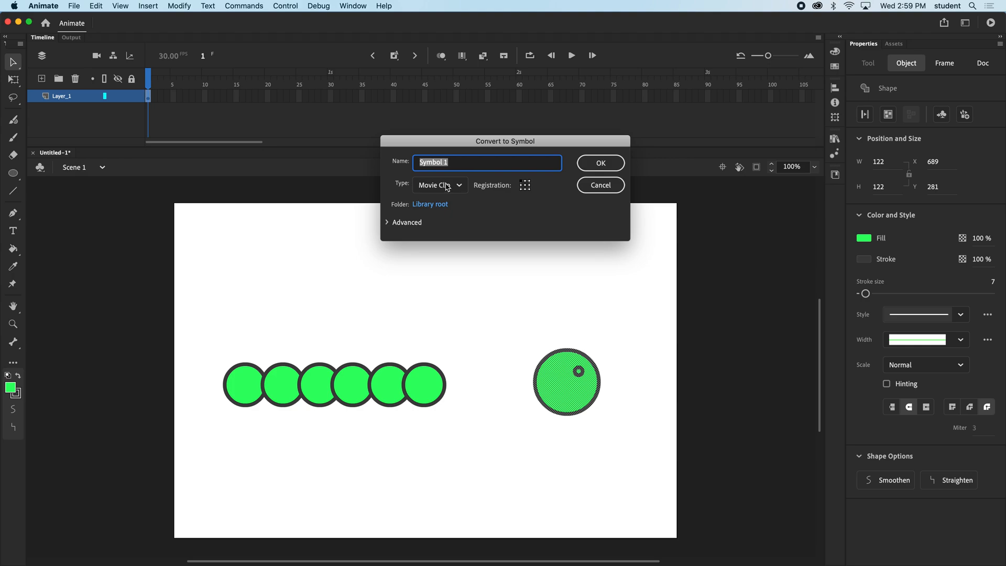
{"action": "type", "text": "head"}
{"action": "left_click", "coordinate": [597, 164]}
Move the head to the right end of the circle row at about X 510, Y 270, and deselect it
{"action": "left_click_drag", "start_coordinate": [564, 374], "coordinate": [480, 355]}
{"action": "left_click", "coordinate": [499, 317]}
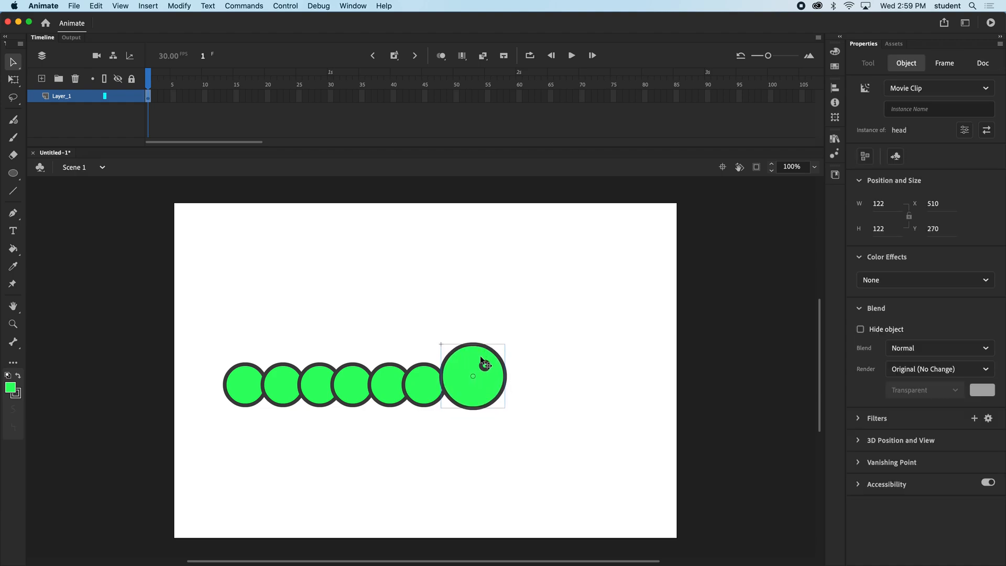
{"action": "left_click", "coordinate": [497, 316]}
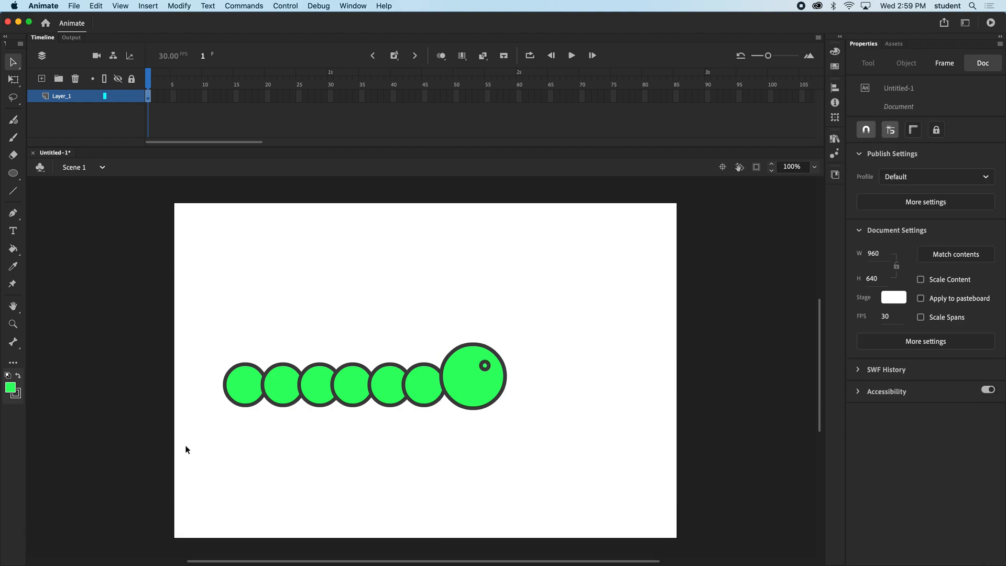
Use the Bone tool to link the body circles in sequence from the leftmost one through to the head
{"action": "left_click", "coordinate": [14, 342]}
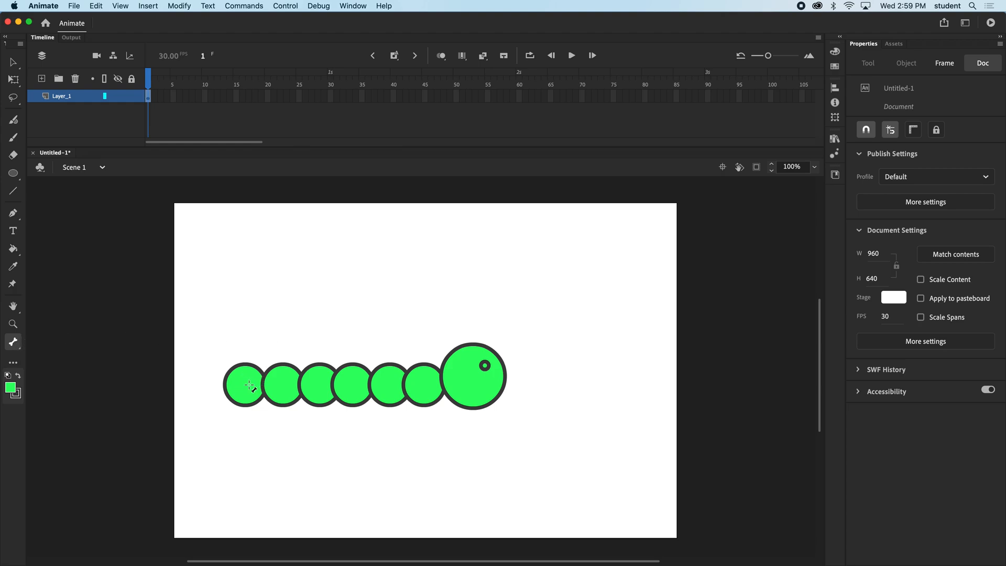
{"action": "left_click_drag", "start_coordinate": [246, 385], "coordinate": [390, 385]}
{"action": "left_click_drag", "start_coordinate": [390, 385], "coordinate": [461, 383]}
Try to bend the armature by swinging the head upward
{"action": "left_click", "coordinate": [11, 65]}
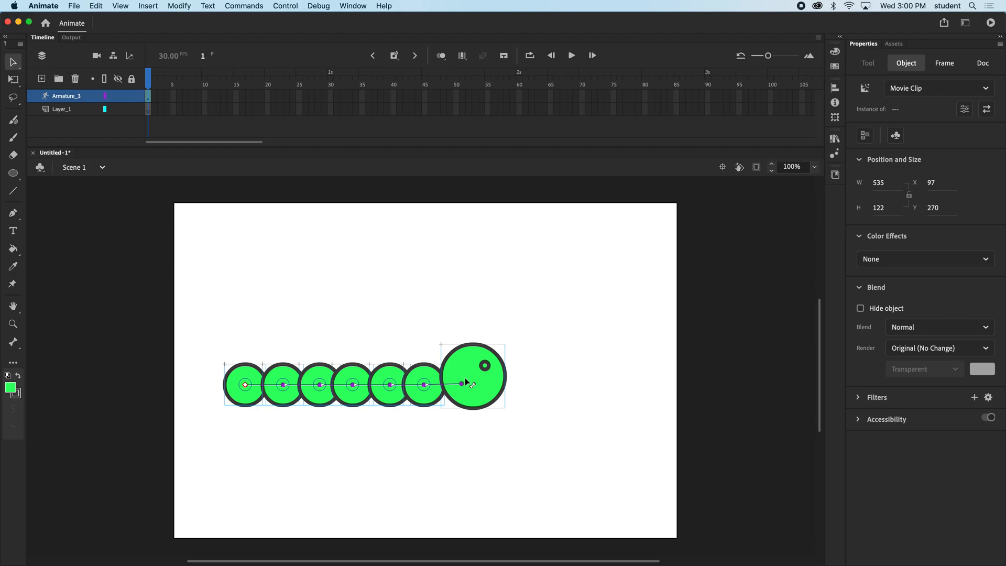
{"action": "left_click_drag", "start_coordinate": [463, 385], "coordinate": [563, 247]}
{"action": "key", "text": "super+z"}
Delete the empty Layer_1 so that only the armature layer remains
{"action": "left_click", "coordinate": [60, 110]}
{"action": "left_click", "coordinate": [73, 82]}
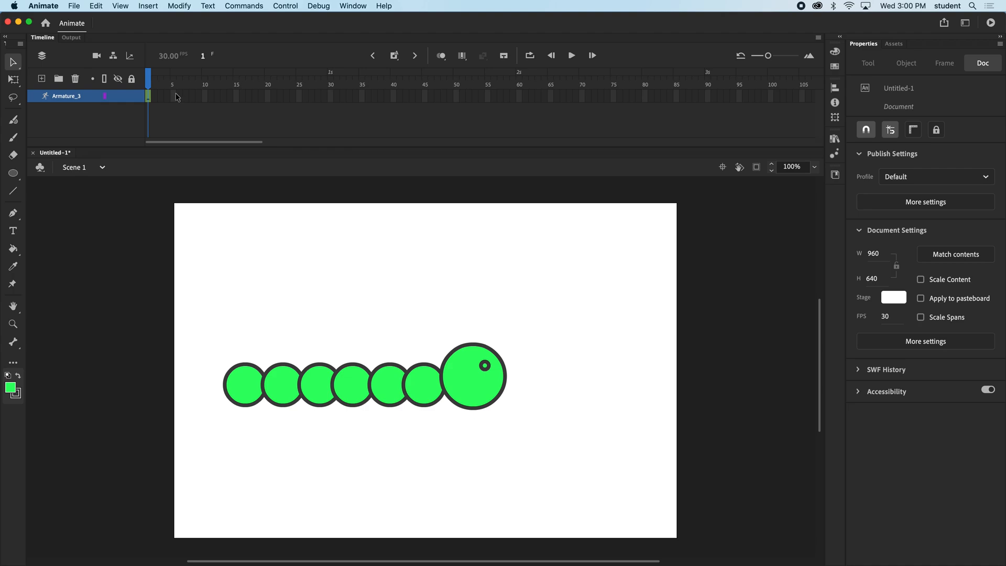
{"action": "left_click", "coordinate": [205, 96]}
{"action": "key", "text": "F5"}
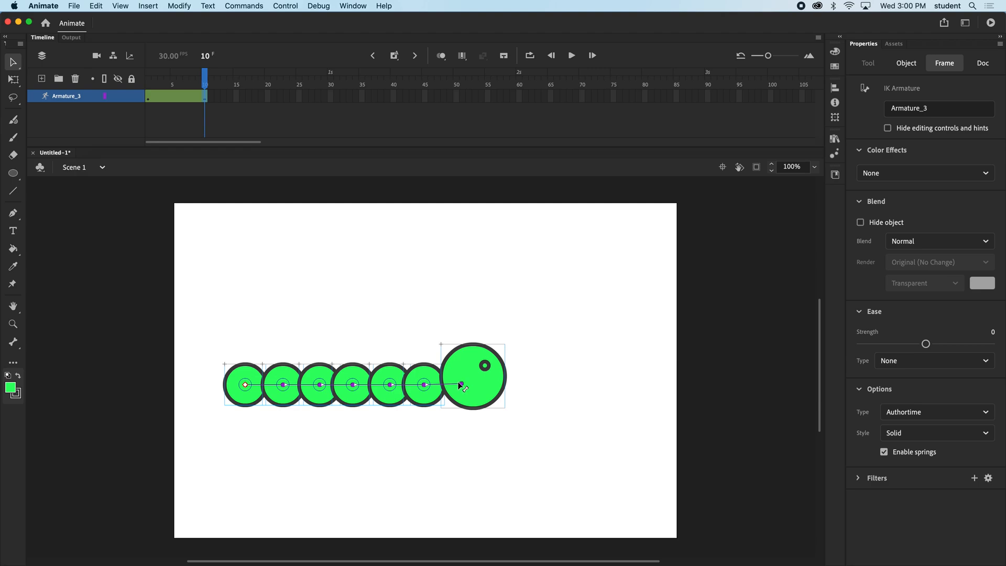
{"action": "left_click", "coordinate": [231, 111]}
{"action": "left_click", "coordinate": [150, 79]}
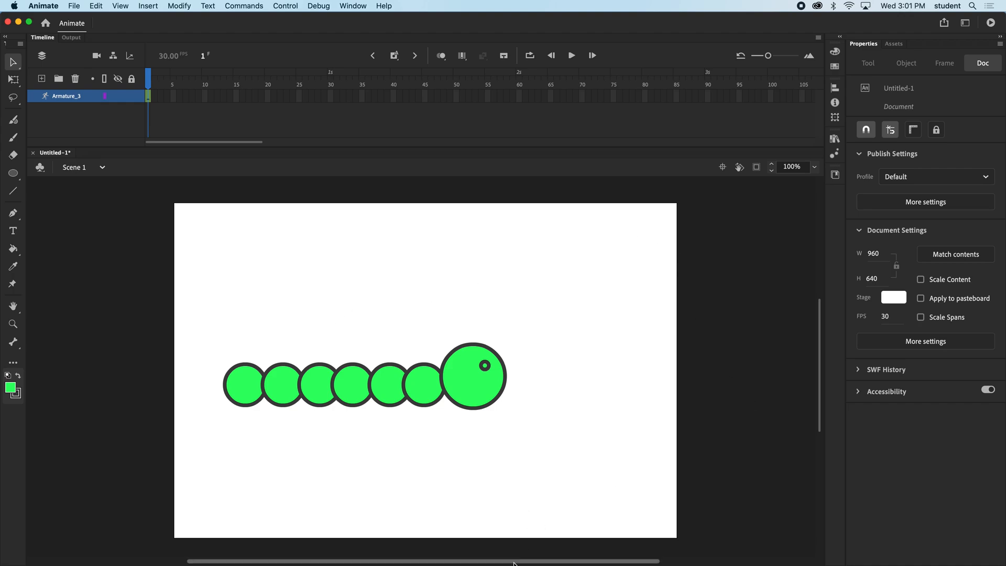
Try to move the caterpillar off the left side of the stage by its head
{"action": "scroll", "coordinate": [538, 513], "scroll_direction": "left", "scroll_amount": 10}
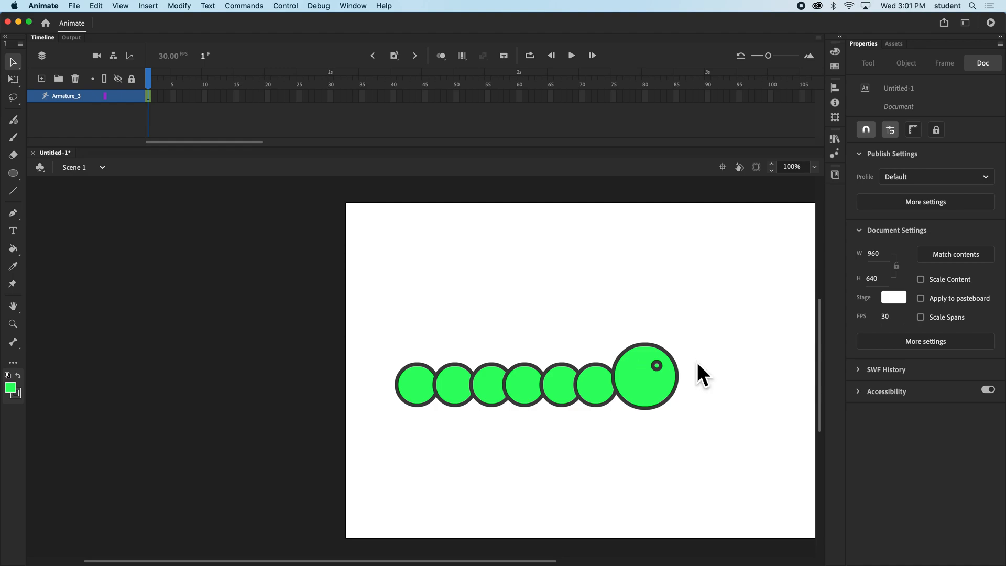
{"action": "left_click", "coordinate": [644, 379]}
{"action": "left_click_drag", "start_coordinate": [617, 367], "coordinate": [503, 370]}
{"action": "left_click_drag", "start_coordinate": [654, 338], "coordinate": [131, 327]}
{"action": "key", "text": "super+z"}
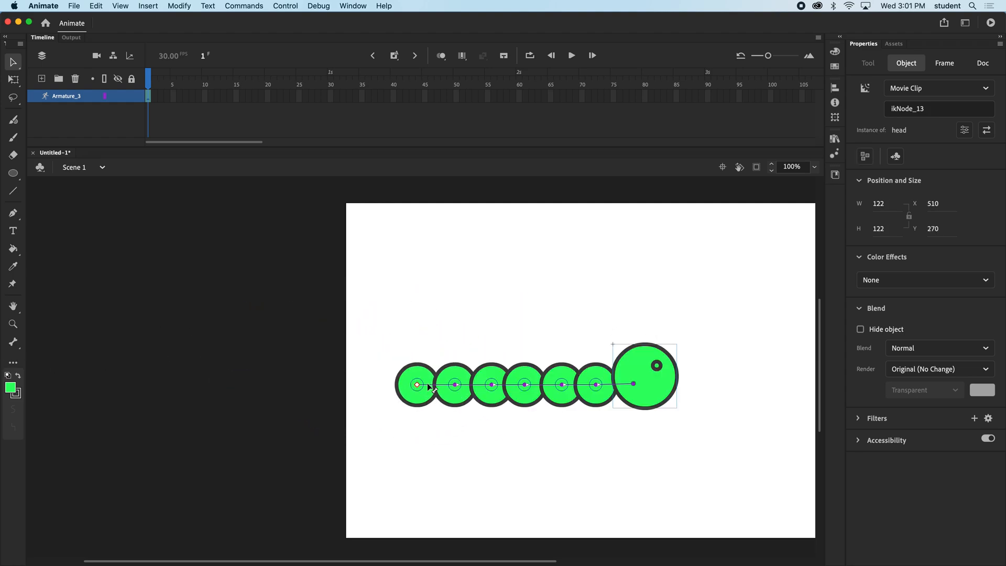
Select the whole caterpillar with Free Transform and nudge it left off the stage to X -544
{"action": "left_click", "coordinate": [10, 81]}
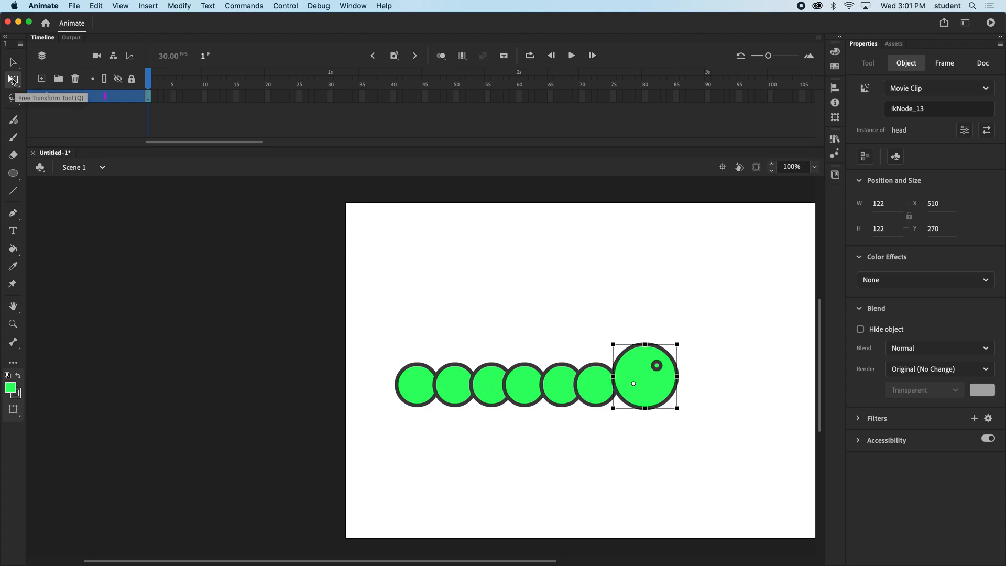
{"action": "left_click_drag", "start_coordinate": [301, 252], "coordinate": [690, 447]}
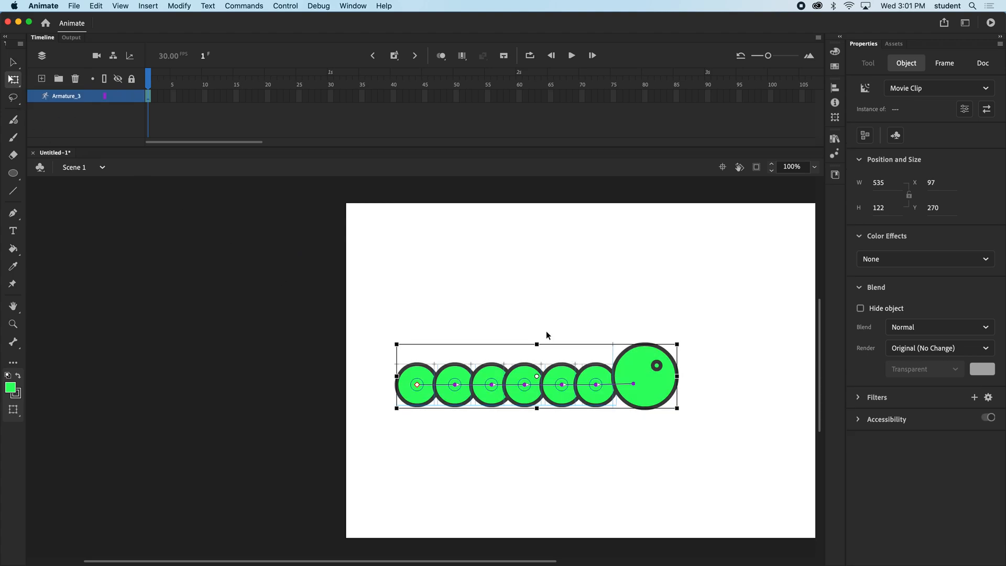
{"action": "key", "text": "shift+Left"}
{"action": "key", "text": "shift+Left"}
{"action": "key", "text": "shift+Left"}
{"action": "key", "text": "shift+Left"}
{"action": "key", "text": "shift+Left"}
{"action": "key", "text": "shift+Left"}
{"action": "key", "text": "shift+Left"}
{"action": "key", "text": "shift+Left"}
{"action": "key", "text": "shift+Left"}
{"action": "key", "text": "shift+Left"}
{"action": "key", "text": "shift+Left"}
{"action": "key", "text": "shift+Left"}
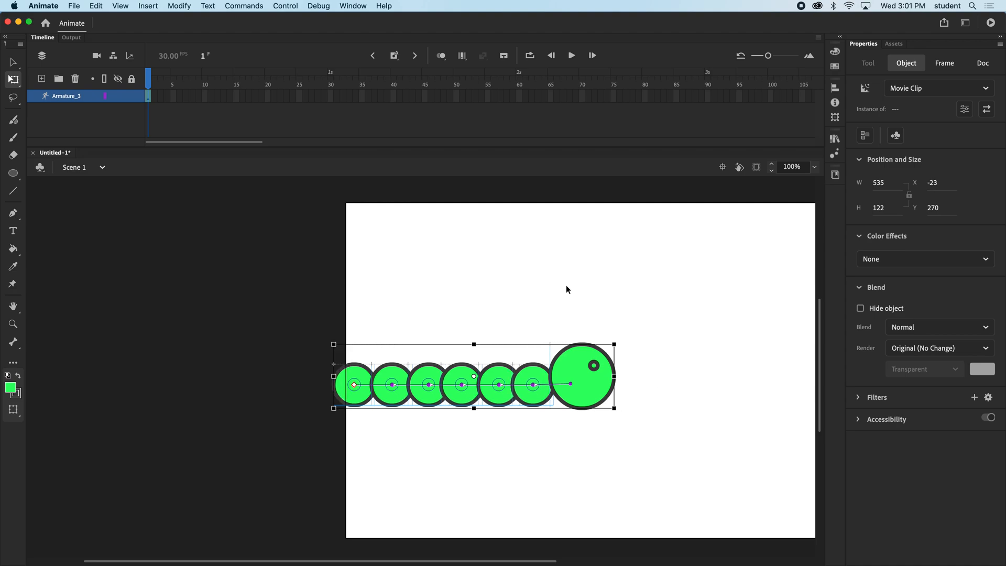
{"action": "key", "text": "shift+Left"}
{"action": "key", "text": "shift+Left"}
{"action": "key", "text": "shift+Left"}
{"action": "key", "text": "shift+Left"}
{"action": "key", "text": "shift+Left"}
{"action": "key", "text": "shift+Left"}
{"action": "key", "text": "shift+Left"}
{"action": "key", "text": "shift+Left"}
{"action": "key", "text": "shift+Left"}
{"action": "key", "text": "shift+Left"}
{"action": "key", "text": "shift+Left"}
{"action": "key", "text": "shift+Left"}
{"action": "key", "text": "shift+Left"}
{"action": "key", "text": "shift+Left"}
{"action": "key", "text": "shift+Left"}
{"action": "key", "text": "shift+Left"}
{"action": "key", "text": "shift+Left"}
{"action": "key", "text": "shift+Left"}
{"action": "key", "text": "shift+Left"}
{"action": "key", "text": "shift+Left"}
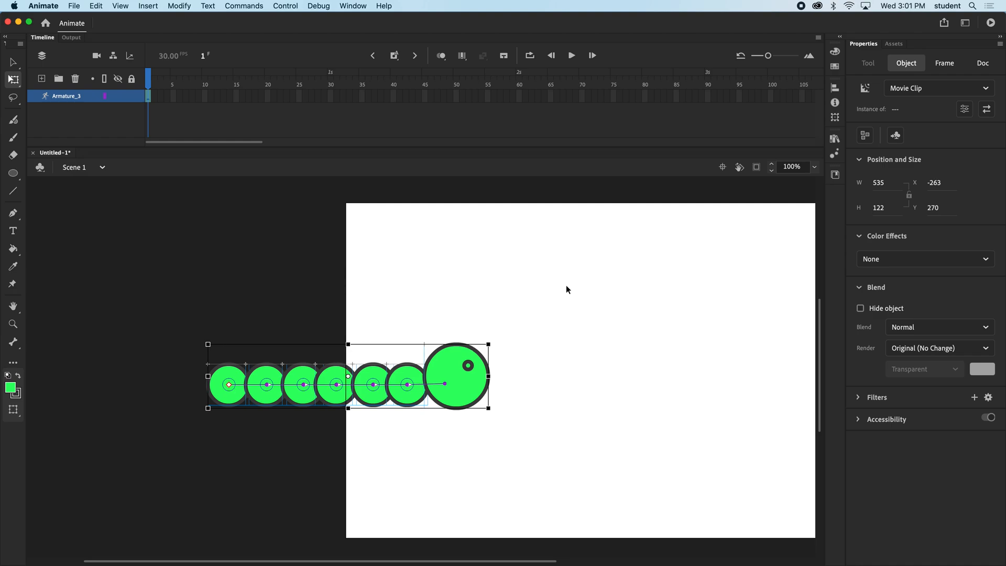
{"action": "key", "text": "shift+Left"}
{"action": "key", "text": "shift+Left"}
{"action": "key", "text": "shift+Left"}
{"action": "key", "text": "shift+Left"}
{"action": "key", "text": "shift+Left"}
{"action": "key", "text": "shift+Left"}
{"action": "key", "text": "shift+Left"}
{"action": "key", "text": "shift+Left"}
{"action": "key", "text": "shift+Left"}
{"action": "key", "text": "shift+Left"}
{"action": "key", "text": "shift+Left"}
{"action": "key", "text": "shift+Left"}
{"action": "key", "text": "shift+Left"}
{"action": "key", "text": "shift+Left"}
{"action": "key", "text": "shift+Left"}
{"action": "key", "text": "shift+Left"}
{"action": "key", "text": "shift+Left"}
{"action": "key", "text": "shift+Left"}
{"action": "key", "text": "shift+Left"}
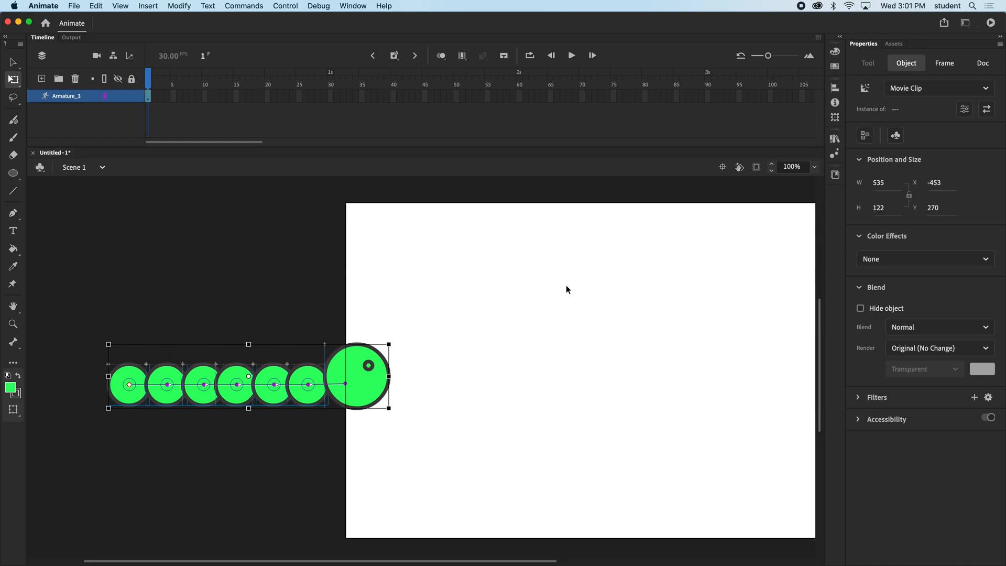
{"action": "key", "text": "Left"}
{"action": "key", "text": "Left"}
{"action": "key", "text": "Left"}
{"action": "key", "text": "Left"}
{"action": "key", "text": "Left"}
{"action": "key", "text": "Left"}
{"action": "key", "text": "Left"}
{"action": "key", "text": "Left"}
{"action": "key", "text": "Left"}
{"action": "key", "text": "Left"}
{"action": "key", "text": "Left"}
{"action": "key", "text": "Left"}
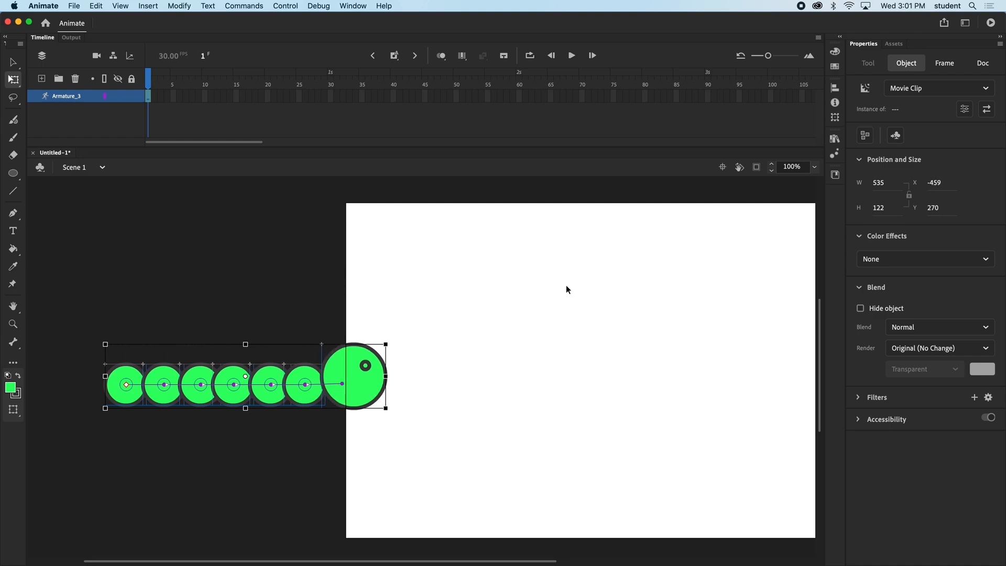
{"action": "key", "text": "Left"}
{"action": "key", "text": "Left"}
{"action": "key", "text": "Left"}
{"action": "key", "text": "Left"}
{"action": "key", "text": "Left"}
{"action": "key", "text": "Left"}
{"action": "key", "text": "Left"}
{"action": "key", "text": "Left"}
{"action": "key", "text": "Left"}
{"action": "key", "text": "Left"}
{"action": "key", "text": "Left"}
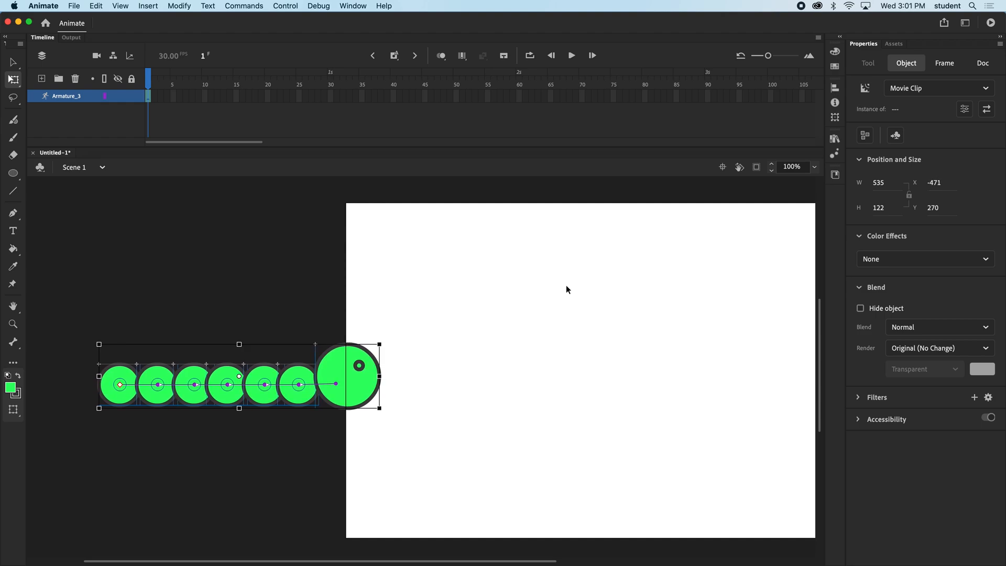
{"action": "key", "text": "Left"}
{"action": "key", "text": "Left"}
{"action": "key", "text": "Left"}
{"action": "key", "text": "Left"}
{"action": "key", "text": "Left"}
{"action": "key", "text": "Left"}
{"action": "key", "text": "Left"}
{"action": "key", "text": "Left"}
{"action": "key", "text": "Left"}
{"action": "key", "text": "Left"}
{"action": "key", "text": "Left"}
{"action": "key", "text": "Left"}
{"action": "key", "text": "Left"}
{"action": "key", "text": "Left"}
{"action": "key", "text": "Left"}
{"action": "key", "text": "Left"}
{"action": "key", "text": "Left"}
{"action": "key", "text": "Left"}
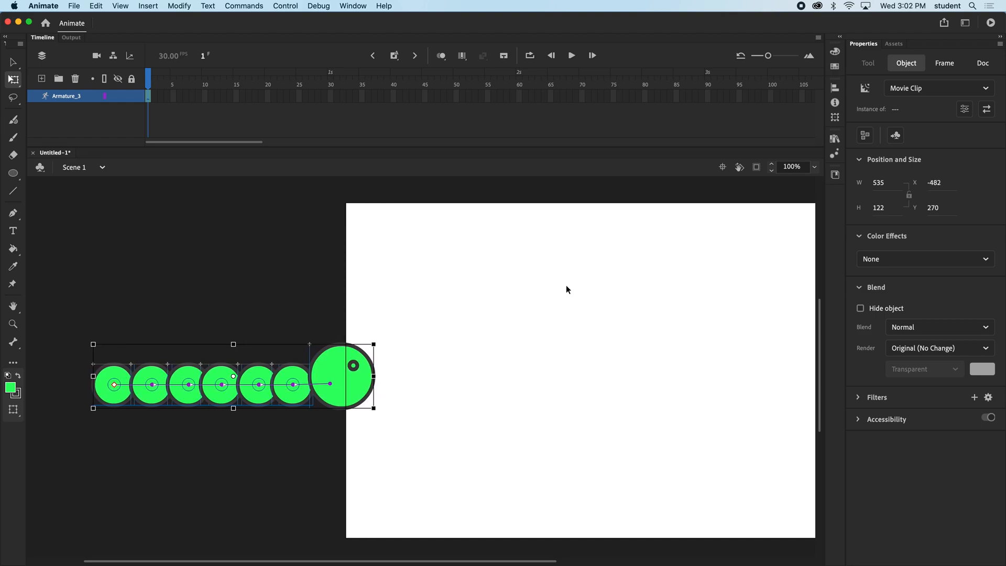
{"action": "key", "text": "Left"}
{"action": "key", "text": "Left"}
{"action": "key", "text": "Left"}
{"action": "key", "text": "Left"}
{"action": "key", "text": "Left"}
{"action": "key", "text": "Left"}
{"action": "key", "text": "Left"}
{"action": "key", "text": "Left"}
{"action": "key", "text": "Left"}
{"action": "key", "text": "Left"}
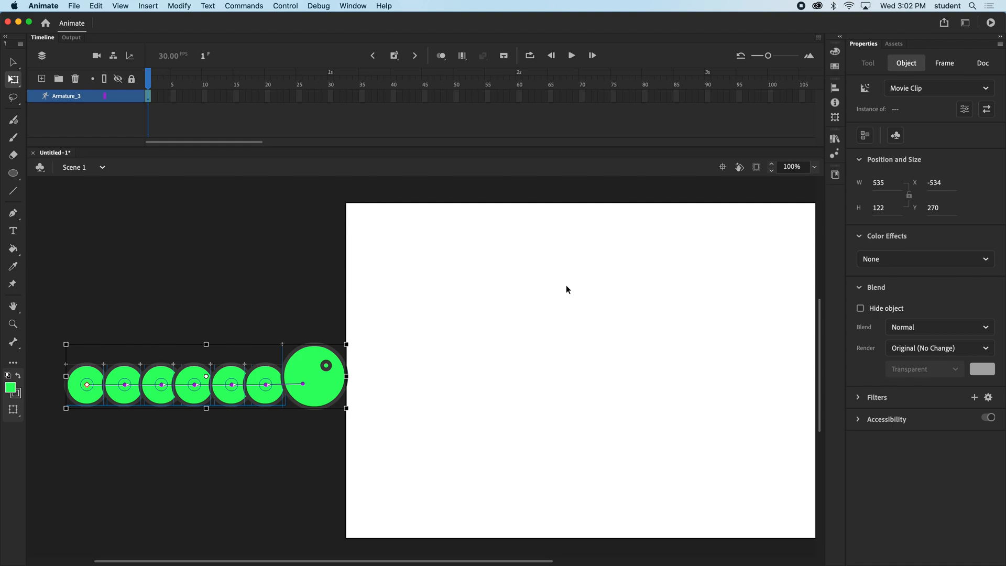
{"action": "key", "text": "shift+Left"}
{"action": "key", "text": "shift+Left"}
{"action": "key", "text": "shift+Left"}
{"action": "key", "text": "shift+Left"}
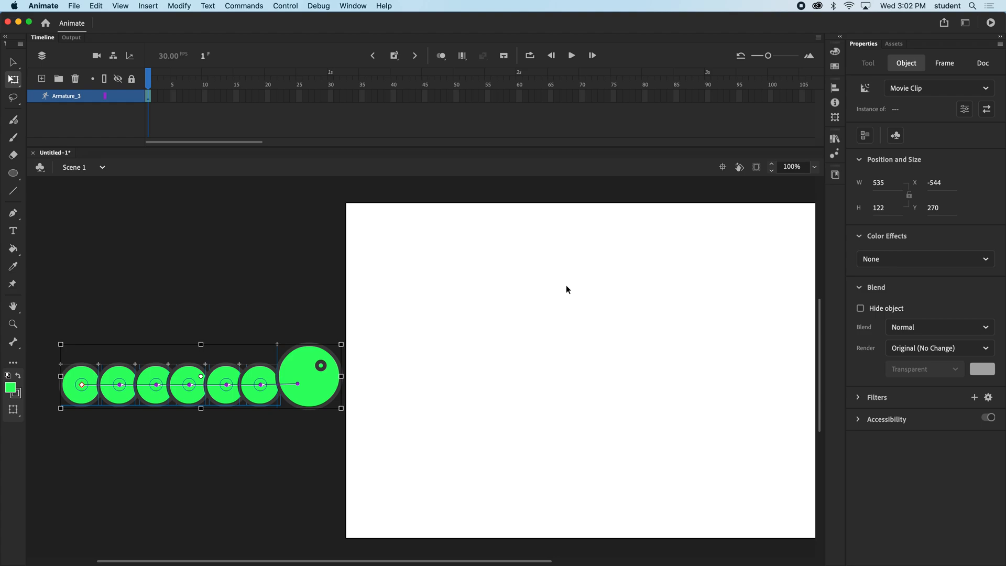
Extend the caterpillar's armature layer to frame 60
{"action": "left_click", "coordinate": [460, 97]}
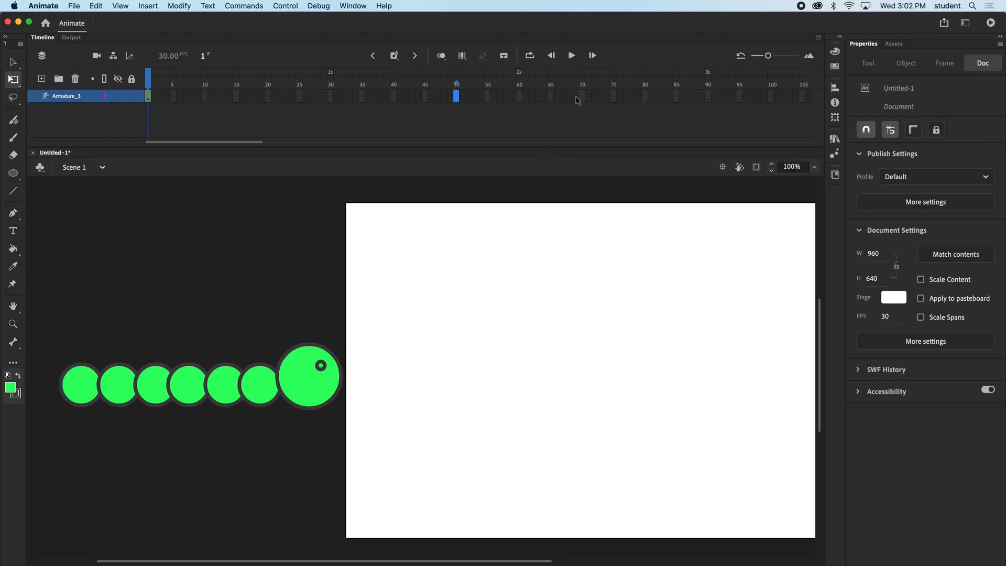
{"action": "left_click", "coordinate": [520, 97]}
{"action": "scroll", "coordinate": [559, 195], "scroll_direction": "right", "scroll_amount": 5}
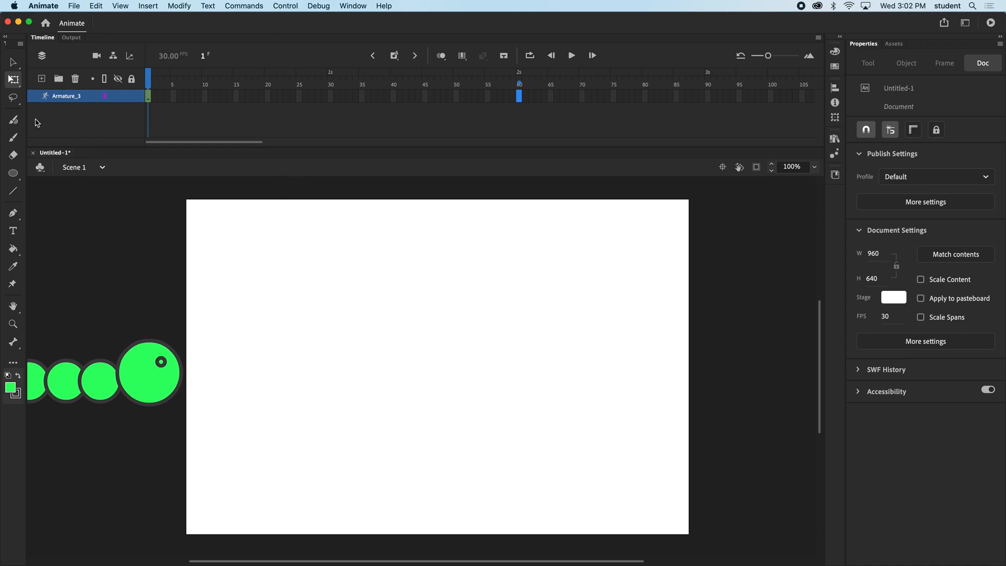
{"action": "scroll", "coordinate": [377, 308], "scroll_direction": "left", "scroll_amount": 9}
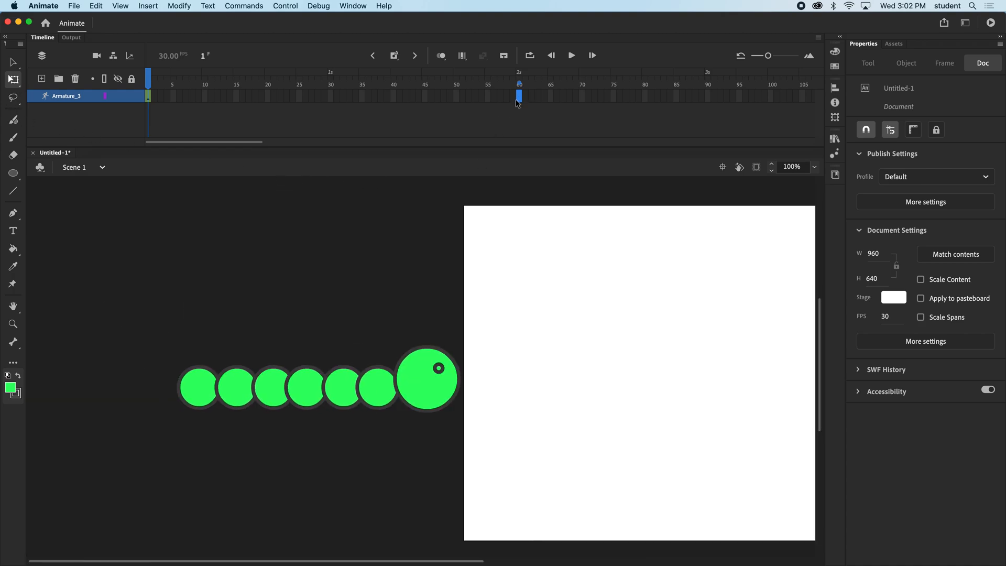
{"action": "key", "text": "F5"}
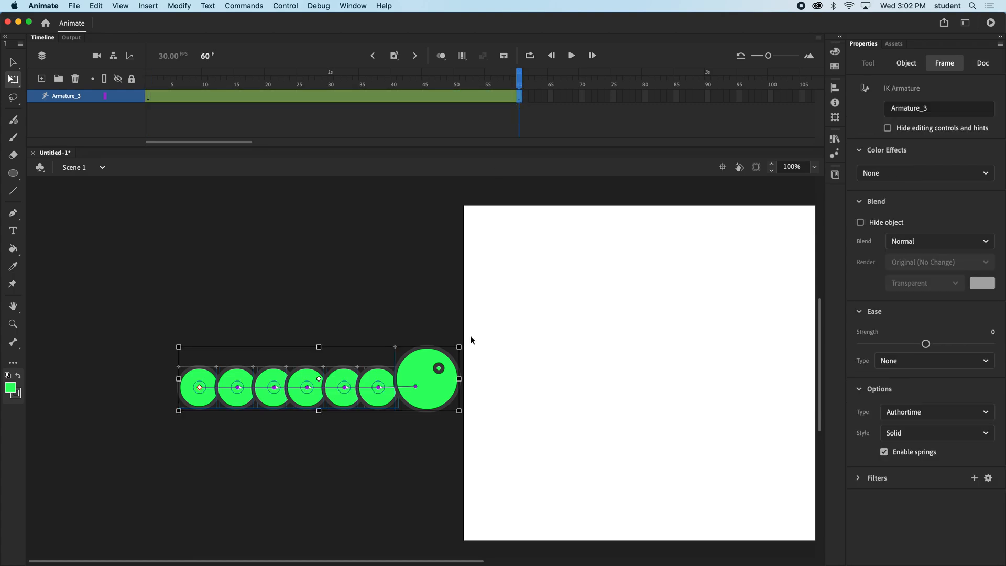
At frame 60, nudge the whole caterpillar horizontally across the stage and off its far side to X 966
{"action": "scroll", "coordinate": [517, 260], "scroll_direction": "right", "scroll_amount": 13}
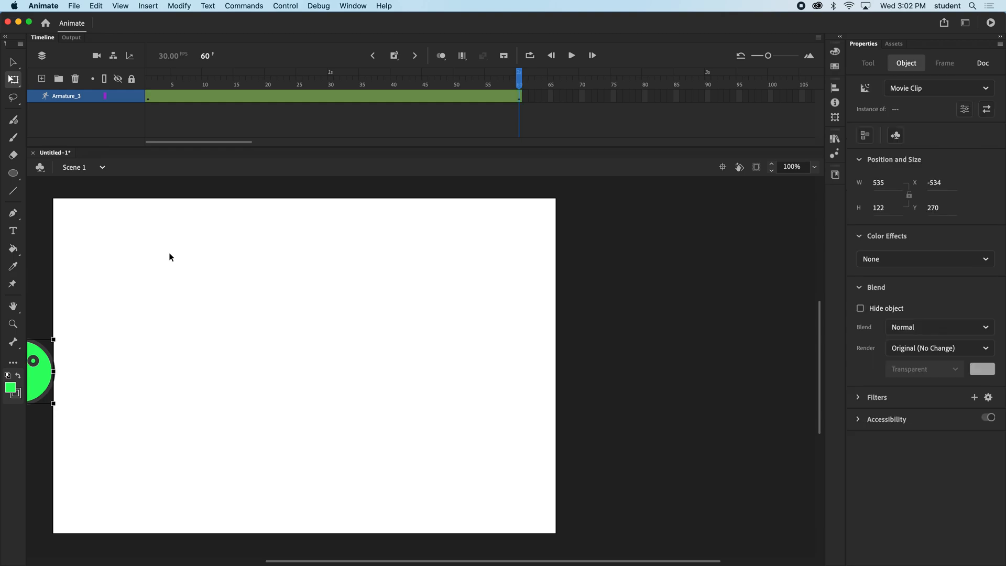
{"action": "scroll", "coordinate": [169, 257], "scroll_direction": "left", "scroll_amount": 4}
{"action": "key", "text": "shift+Right"}
{"action": "key", "text": "shift+Right"}
{"action": "key", "text": "shift+Right"}
{"action": "key", "text": "shift+Right"}
{"action": "key", "text": "shift+Right"}
{"action": "key", "text": "shift+Right"}
{"action": "key", "text": "shift+Right"}
{"action": "key", "text": "shift+Right"}
{"action": "key", "text": "shift+Right"}
{"action": "key", "text": "shift+Right"}
{"action": "key", "text": "shift+Right"}
{"action": "key", "text": "shift+Right"}
{"action": "key", "text": "shift+Right"}
{"action": "key", "text": "shift+Right"}
{"action": "key", "text": "shift+Right"}
{"action": "key", "text": "shift+Right"}
{"action": "key", "text": "shift+Right"}
{"action": "key", "text": "shift+Right"}
{"action": "key", "text": "shift+Right"}
{"action": "key", "text": "shift+Right"}
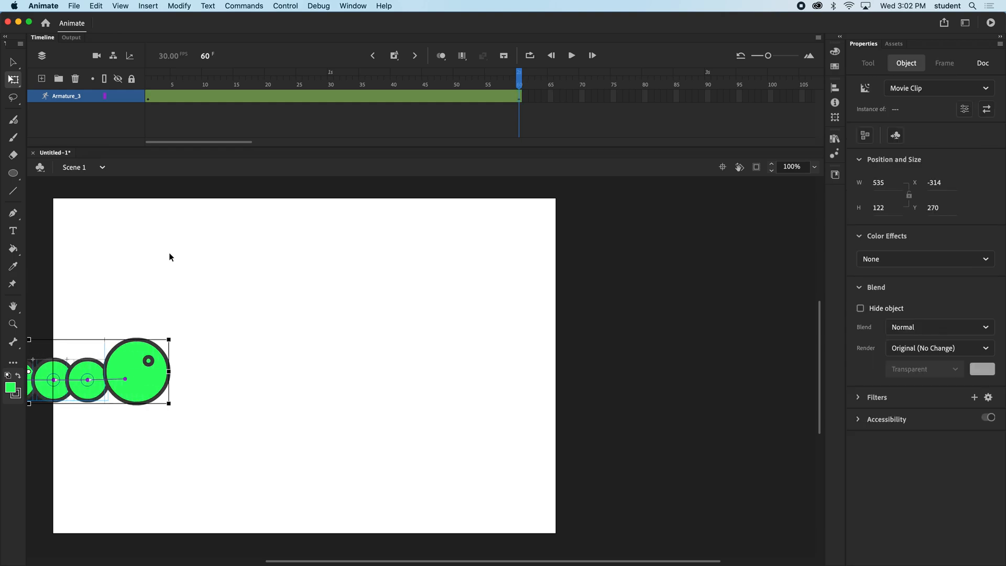
{"action": "key", "text": "shift+Right"}
{"action": "key", "text": "shift+Right"}
{"action": "key", "text": "shift+Right"}
{"action": "key", "text": "shift+Right"}
{"action": "key", "text": "shift+Right"}
{"action": "key", "text": "shift+Right"}
{"action": "key", "text": "shift+Right"}
{"action": "key", "text": "shift+Right"}
{"action": "key", "text": "shift+Right"}
{"action": "key", "text": "shift+Right"}
{"action": "key", "text": "shift+Right"}
{"action": "key", "text": "shift+Right"}
{"action": "key", "text": "shift+Right"}
{"action": "key", "text": "shift+Right"}
{"action": "key", "text": "shift+Right"}
{"action": "key", "text": "shift+Right"}
{"action": "key", "text": "shift+Right"}
{"action": "key", "text": "shift+Right"}
{"action": "key", "text": "shift+Right"}
{"action": "key", "text": "shift+Right"}
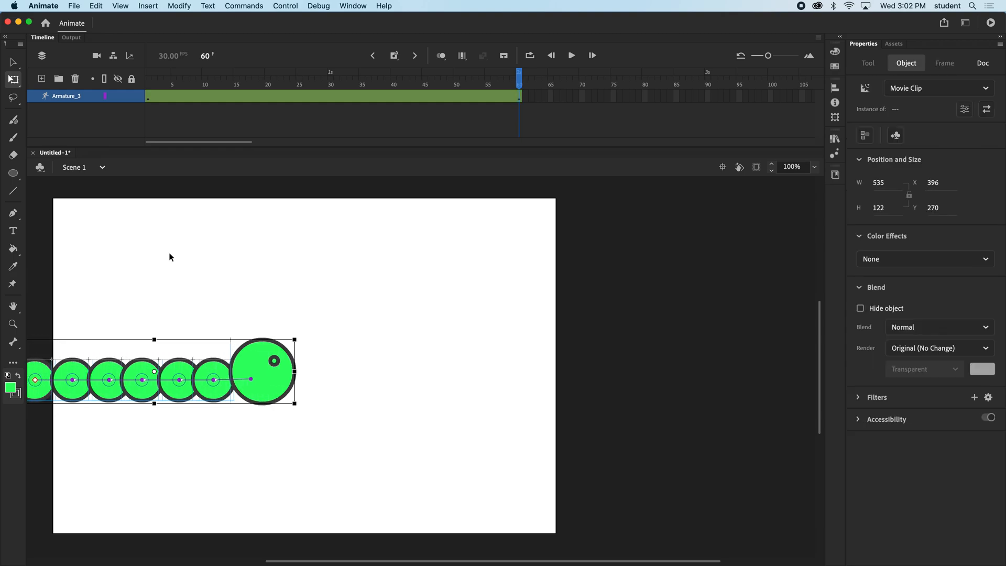
{"action": "key", "text": "shift+Right"}
{"action": "key", "text": "shift+Right"}
{"action": "key", "text": "shift+Right"}
{"action": "key", "text": "shift+Right"}
{"action": "key", "text": "shift+Right"}
{"action": "key", "text": "shift+Right"}
{"action": "key", "text": "shift+Right"}
{"action": "key", "text": "shift+Right"}
{"action": "key", "text": "shift+Right"}
{"action": "key", "text": "shift+Right"}
{"action": "key", "text": "shift+Right"}
{"action": "key", "text": "shift+Right"}
{"action": "key", "text": "shift+Right"}
{"action": "key", "text": "shift+Right"}
{"action": "key", "text": "shift+Right"}
{"action": "key", "text": "shift+Right"}
{"action": "key", "text": "shift+Right"}
{"action": "key", "text": "shift+Right"}
{"action": "key", "text": "shift+Right"}
{"action": "key", "text": "shift+Right"}
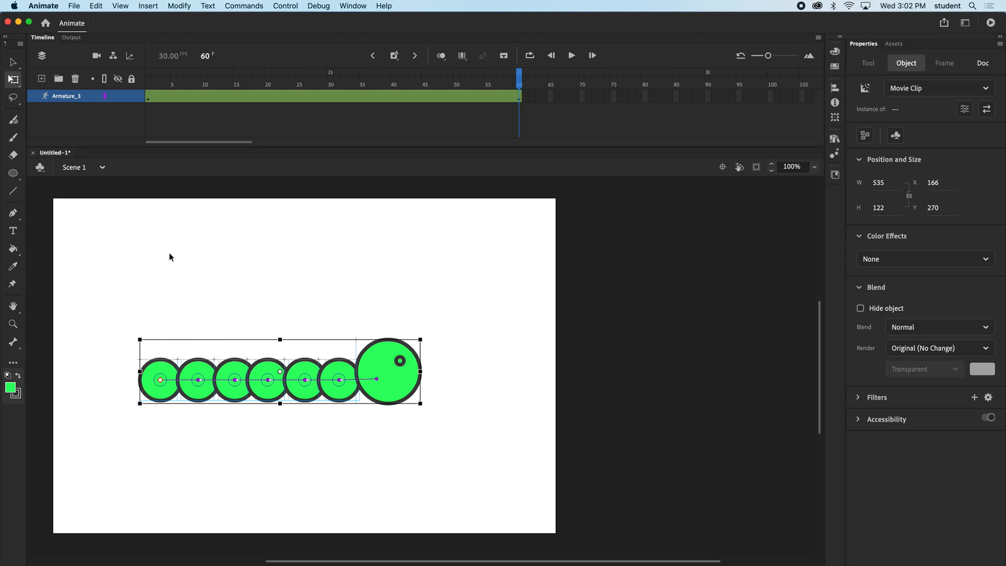
{"action": "key", "text": "shift+Right"}
{"action": "key", "text": "shift+Right"}
{"action": "key", "text": "shift+Right"}
{"action": "key", "text": "shift+Right"}
{"action": "key", "text": "shift+Right"}
{"action": "key", "text": "shift+Right"}
{"action": "key", "text": "shift+Right"}
{"action": "key", "text": "shift+Right"}
{"action": "key", "text": "shift+Right"}
{"action": "key", "text": "shift+Right"}
{"action": "key", "text": "shift+Right"}
{"action": "key", "text": "shift+Right"}
{"action": "key", "text": "shift+Right"}
{"action": "key", "text": "shift+Right"}
{"action": "key", "text": "shift+Right"}
{"action": "key", "text": "shift+Right"}
{"action": "key", "text": "shift+Right"}
{"action": "key", "text": "shift+Right"}
{"action": "key", "text": "shift+Right"}
{"action": "key", "text": "shift+Right"}
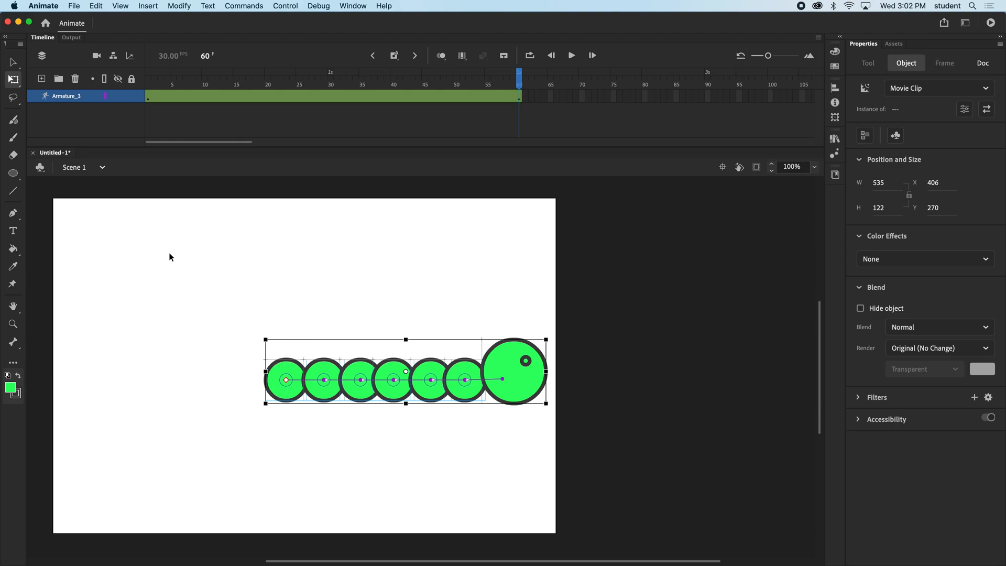
{"action": "key", "text": "shift+Right"}
{"action": "key", "text": "shift+Right"}
{"action": "key", "text": "shift+Right"}
{"action": "key", "text": "shift+Right"}
{"action": "key", "text": "shift+Right"}
{"action": "key", "text": "shift+Right"}
{"action": "key", "text": "shift+Right"}
{"action": "key", "text": "shift+Right"}
{"action": "key", "text": "shift+Right"}
{"action": "key", "text": "shift+Right"}
{"action": "key", "text": "shift+Right"}
{"action": "key", "text": "shift+Right"}
{"action": "key", "text": "shift+Right"}
{"action": "key", "text": "shift+Right"}
{"action": "key", "text": "shift+Right"}
{"action": "key", "text": "shift+Right"}
{"action": "key", "text": "shift+Right"}
{"action": "key", "text": "shift+Right"}
{"action": "key", "text": "shift+Right"}
{"action": "key", "text": "shift+Right"}
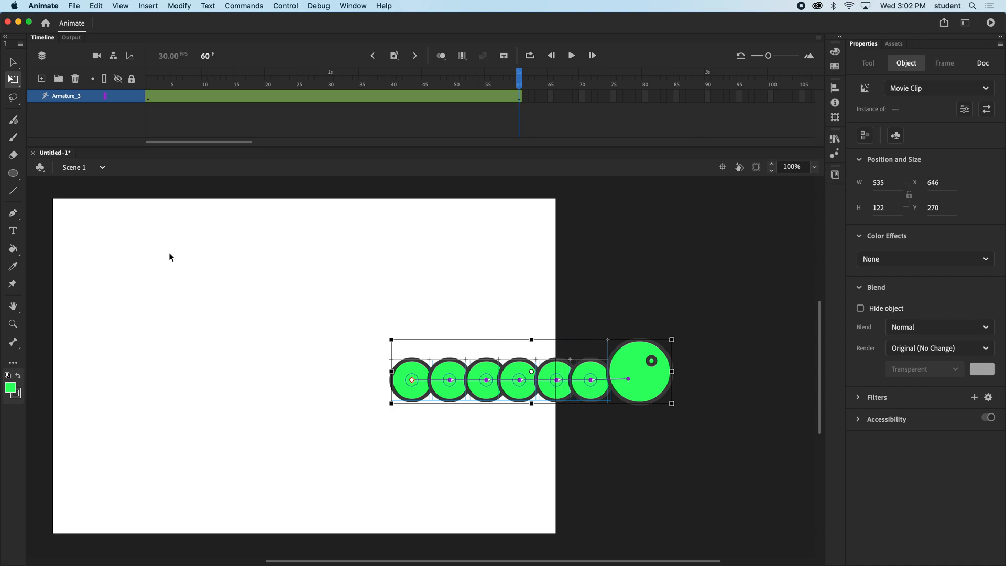
{"action": "key", "text": "shift+Right"}
{"action": "key", "text": "shift+Right"}
{"action": "key", "text": "shift+Right"}
{"action": "key", "text": "shift+Right"}
{"action": "key", "text": "shift+Right"}
{"action": "key", "text": "shift+Right"}
{"action": "key", "text": "shift+Right"}
{"action": "key", "text": "shift+Right"}
{"action": "key", "text": "shift+Right"}
{"action": "key", "text": "shift+Right"}
{"action": "key", "text": "shift+Right"}
{"action": "key", "text": "shift+Right"}
{"action": "key", "text": "shift+Right"}
{"action": "key", "text": "shift+Right"}
{"action": "key", "text": "shift+Right"}
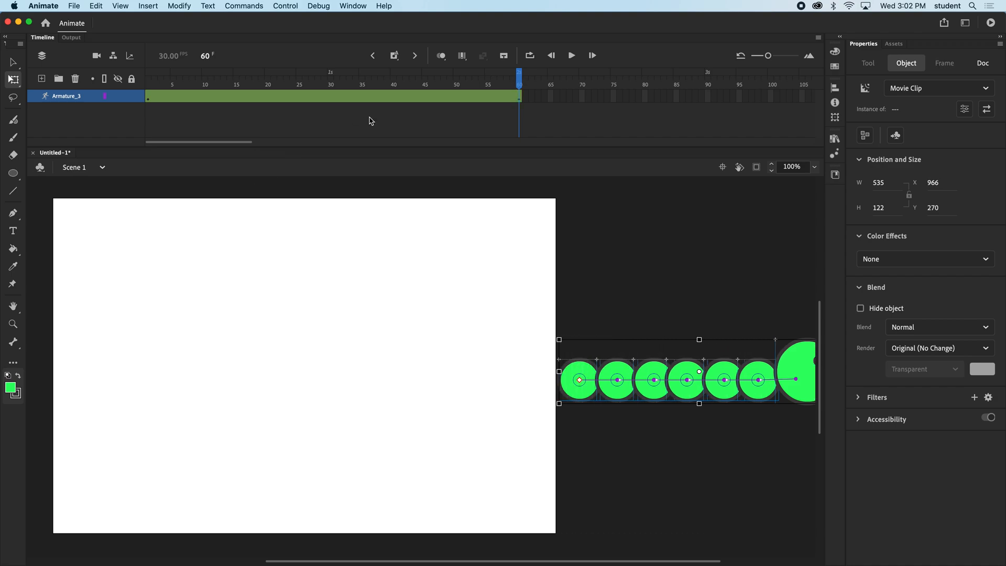
Play back the caterpillar's movement across the stage and return the playhead to frame 1
{"action": "left_click_drag", "start_coordinate": [373, 23], "coordinate": [442, 16]}
{"action": "key", "text": "Return"}
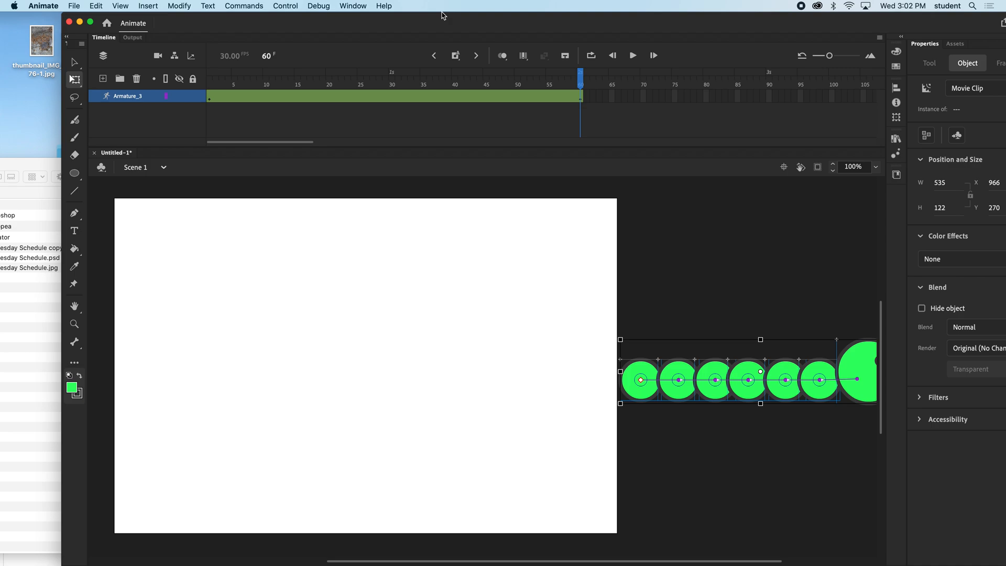
{"action": "left_click_drag", "start_coordinate": [577, 77], "coordinate": [202, 86]}
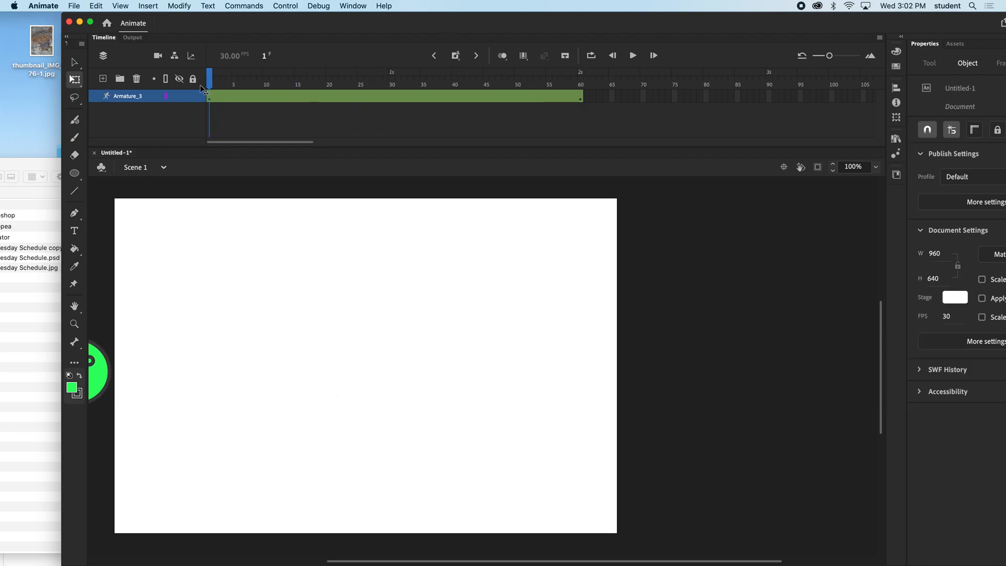
{"action": "left_click_drag", "start_coordinate": [285, 21], "coordinate": [359, 16]}
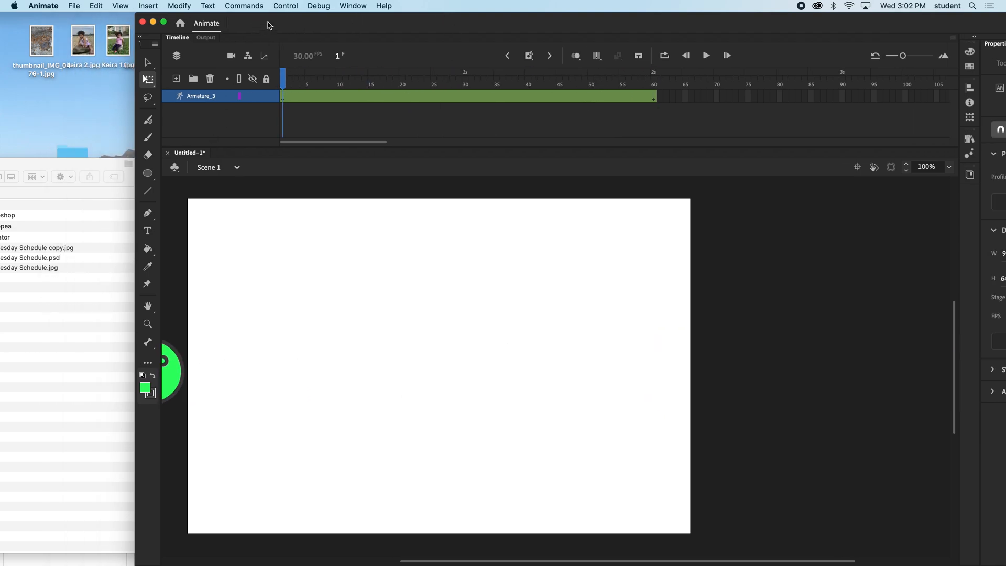
{"action": "left_click_drag", "start_coordinate": [268, 26], "coordinate": [177, 17]}
{"action": "scroll", "coordinate": [261, 339], "scroll_direction": "left", "scroll_amount": 10}
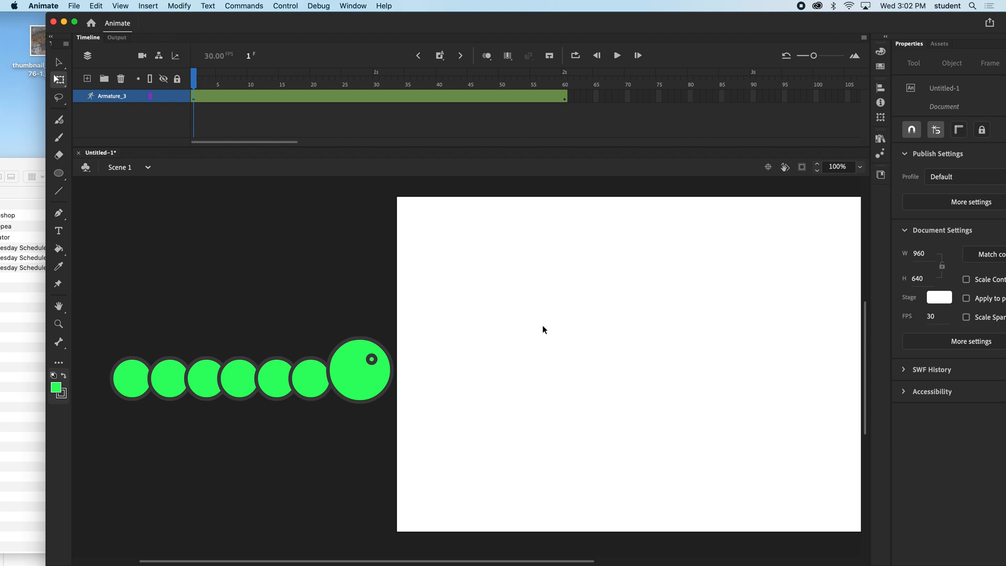
At frame 10, pull the head's bone back toward the tail with the Selection tool so the body arches upward
{"action": "left_click_drag", "start_coordinate": [198, 79], "coordinate": [220, 82]}
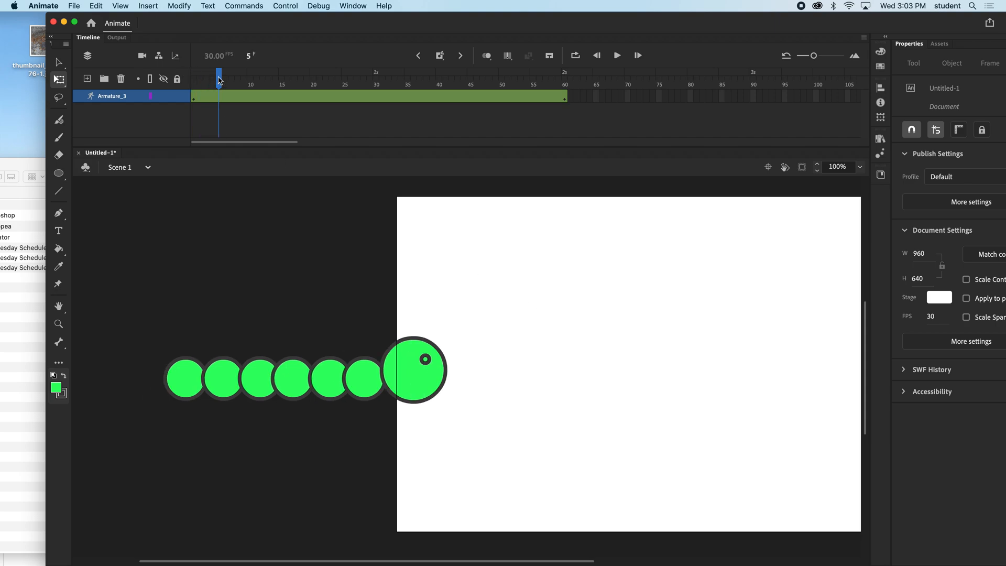
{"action": "left_click_drag", "start_coordinate": [219, 79], "coordinate": [251, 80]}
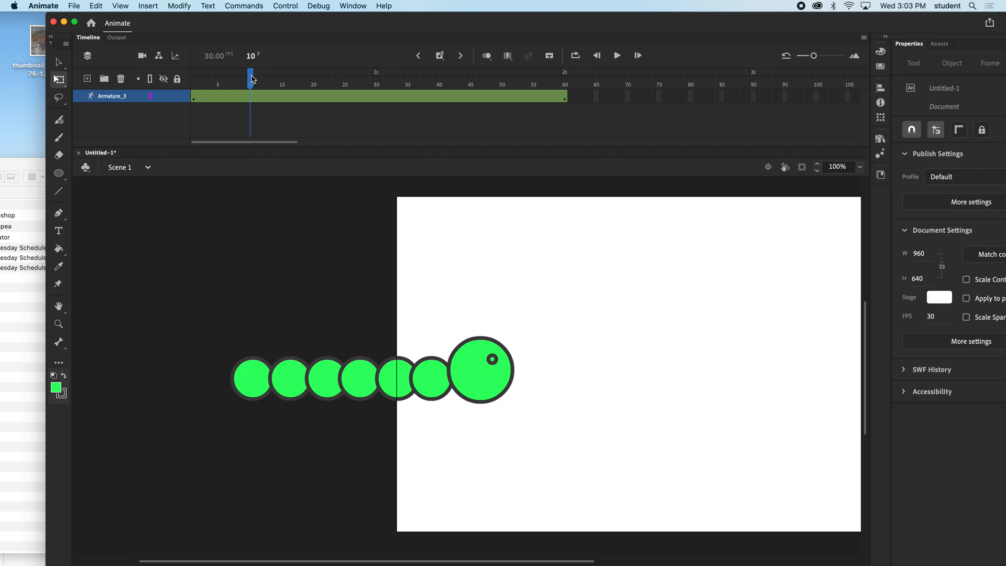
{"action": "left_click", "coordinate": [58, 63]}
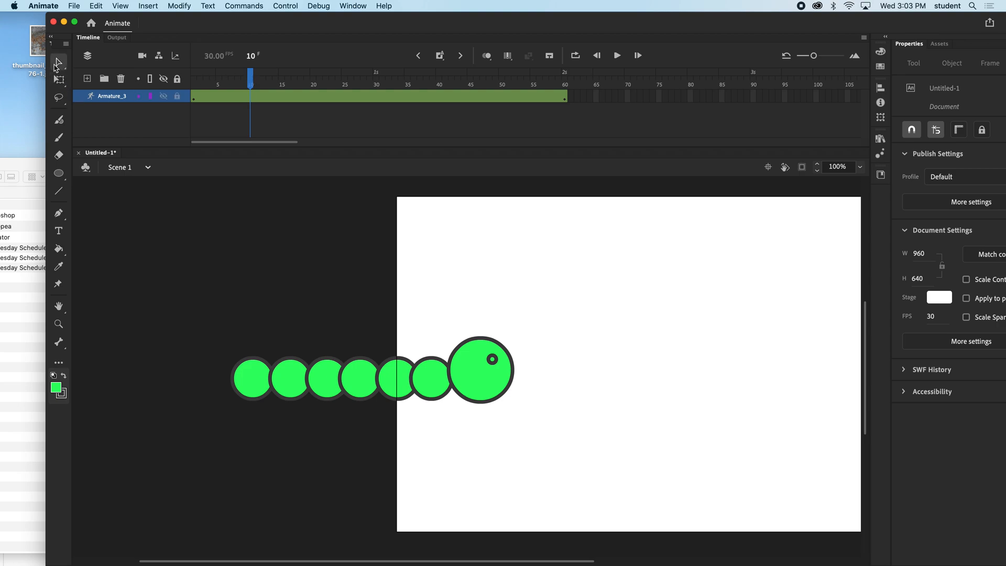
{"action": "left_click", "coordinate": [474, 373]}
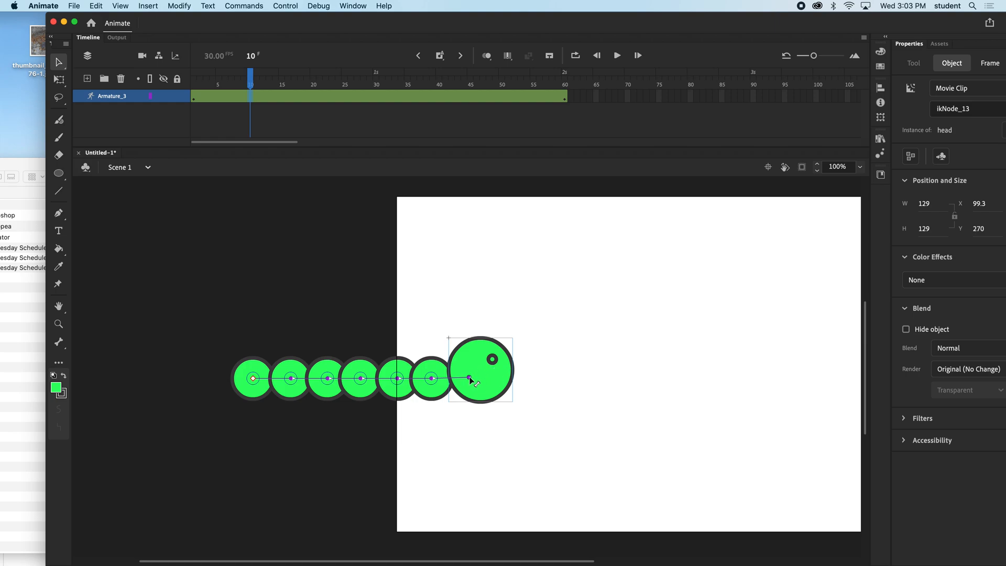
{"action": "left_click_drag", "start_coordinate": [468, 378], "coordinate": [384, 371]}
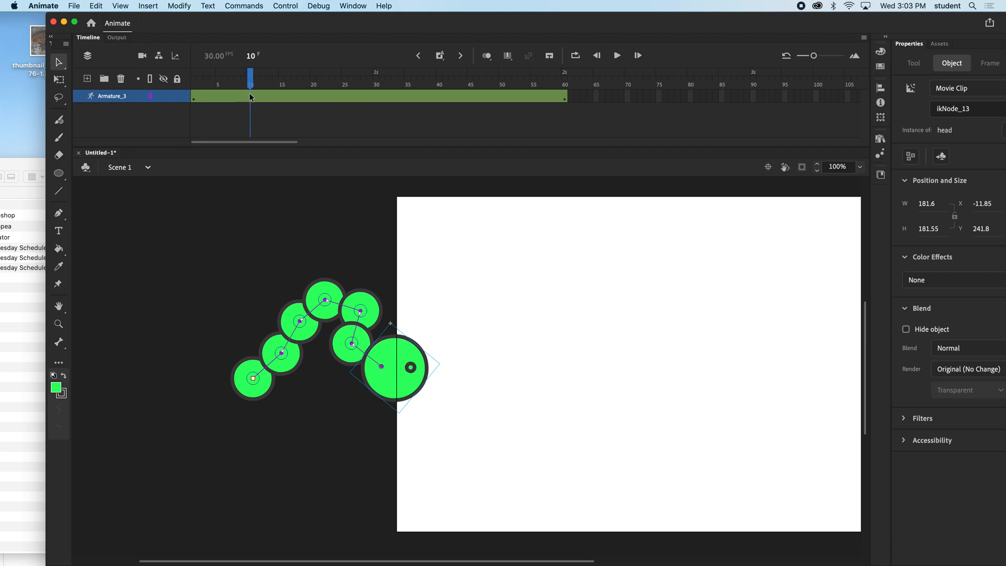
{"action": "mouse_move", "coordinate": [250, 79]}
{"action": "left_mouse_down"}
{"action": "mouse_move", "coordinate": [197, 80]}
{"action": "mouse_move", "coordinate": [269, 75]}
{"action": "mouse_move", "coordinate": [251, 75]}
{"action": "left_mouse_up"}
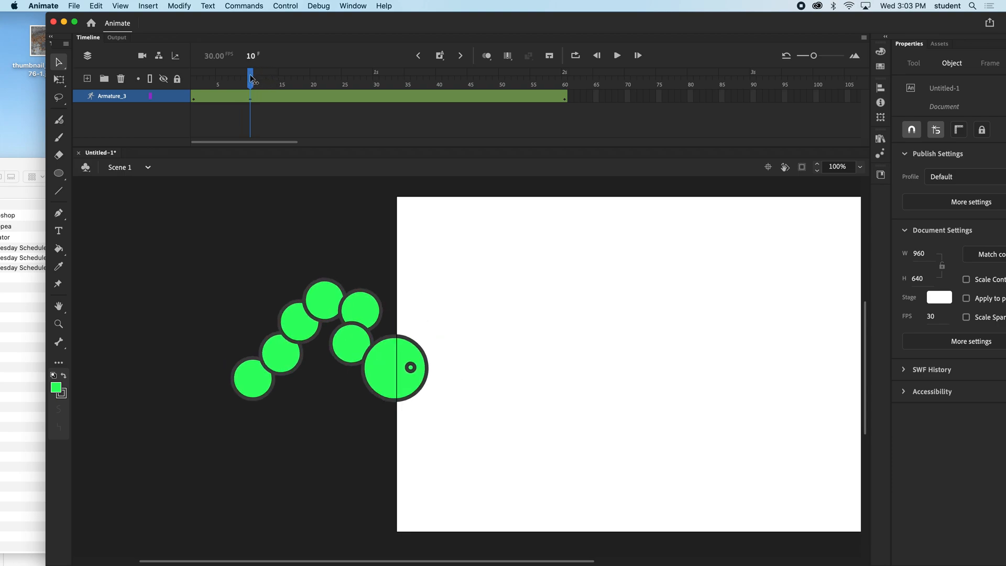
Stretch the caterpillar straight at frame 20 by its head bone, and arch its body again at frame 30
{"action": "left_click", "coordinate": [309, 99]}
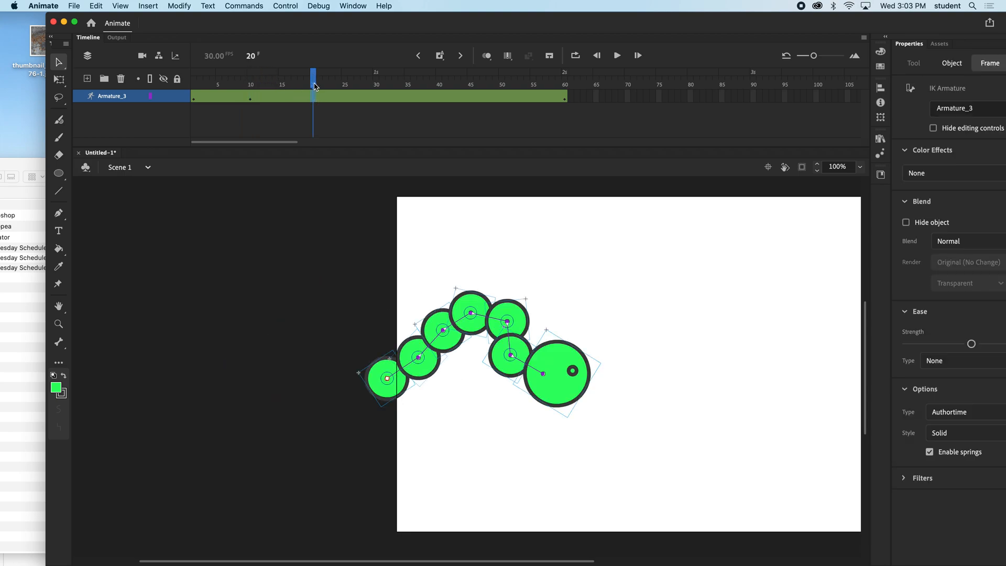
{"action": "left_click_drag", "start_coordinate": [544, 376], "coordinate": [709, 377]}
{"action": "left_click_drag", "start_coordinate": [315, 80], "coordinate": [376, 90]}
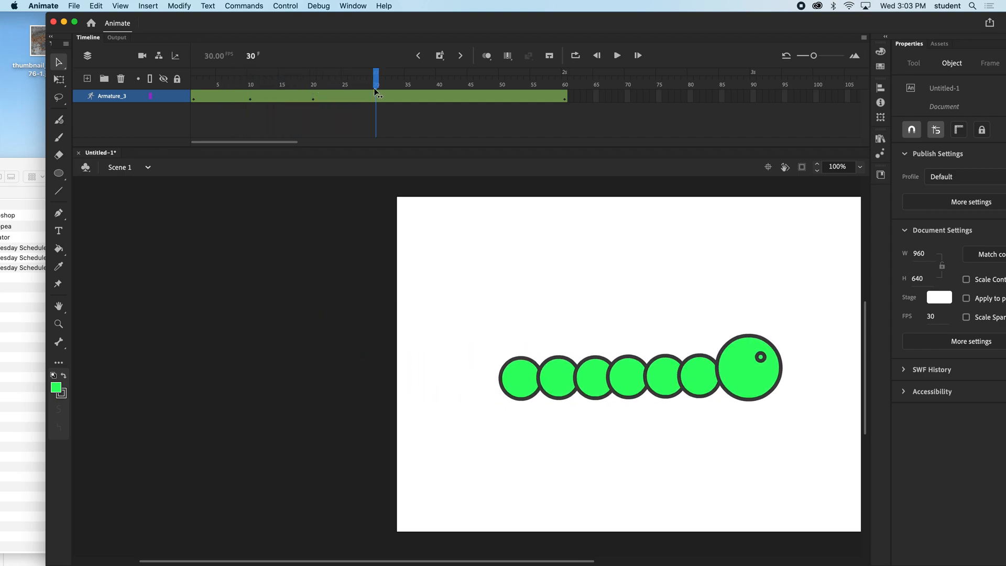
{"action": "left_click", "coordinate": [755, 376]}
{"action": "left_click_drag", "start_coordinate": [747, 378], "coordinate": [661, 375]}
Straighten the caterpillar at frame 40 by pulling its head forward, and arch it at frame 50 by pulling the head back
{"action": "left_click_drag", "start_coordinate": [381, 80], "coordinate": [440, 79]}
{"action": "left_click_drag", "start_coordinate": [553, 271], "coordinate": [269, 259]}
{"action": "left_click", "coordinate": [574, 362]}
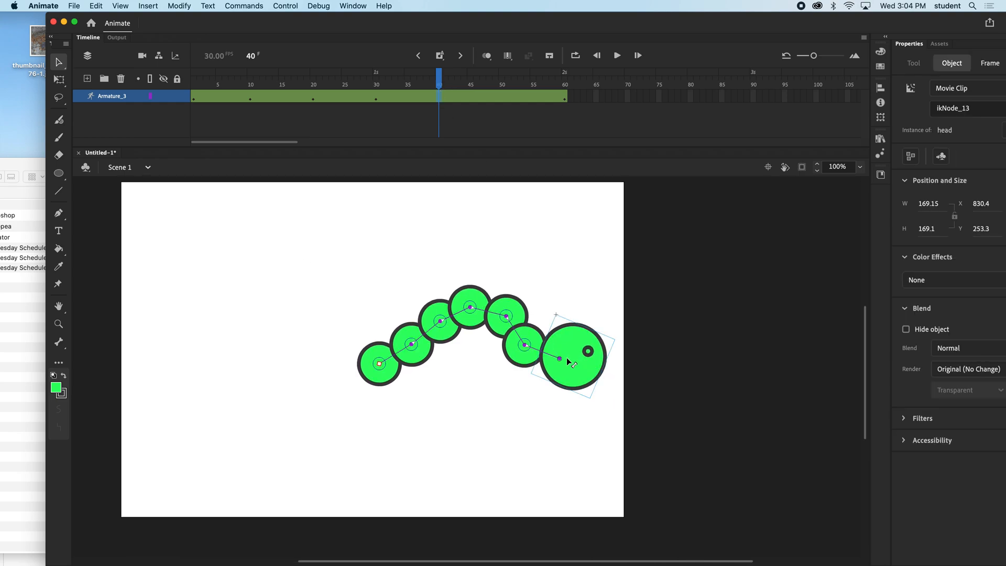
{"action": "left_click_drag", "start_coordinate": [561, 361], "coordinate": [761, 367]}
{"action": "left_click_drag", "start_coordinate": [446, 82], "coordinate": [502, 82]}
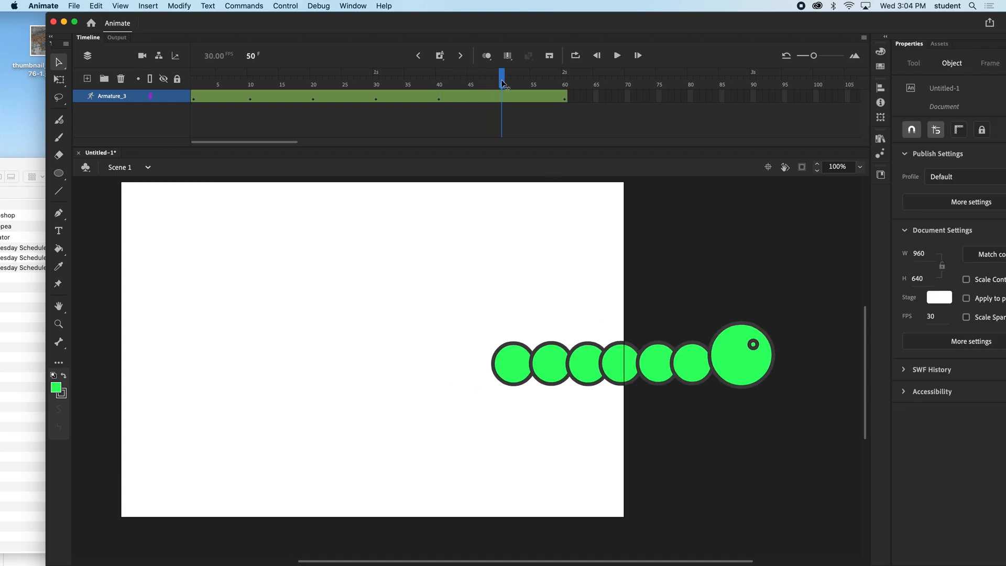
{"action": "left_click_drag", "start_coordinate": [744, 361], "coordinate": [687, 356]}
Go to frame 60 and play the whole crawling animation with the stage at 50% zoom
{"action": "left_click_drag", "start_coordinate": [503, 81], "coordinate": [565, 82]}
{"action": "left_click_drag", "start_coordinate": [394, 24], "coordinate": [463, 23]}
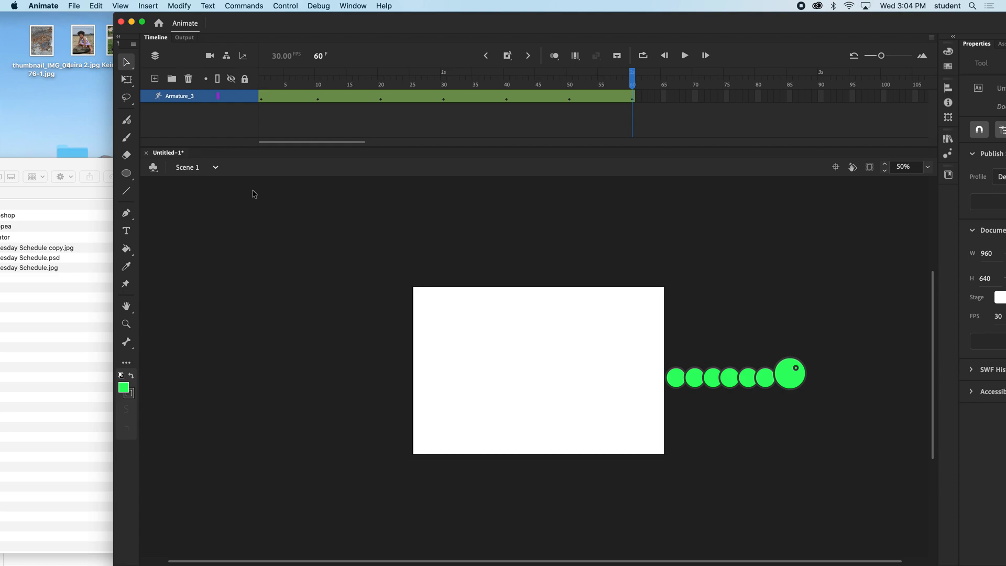
{"action": "key", "text": "Return"}
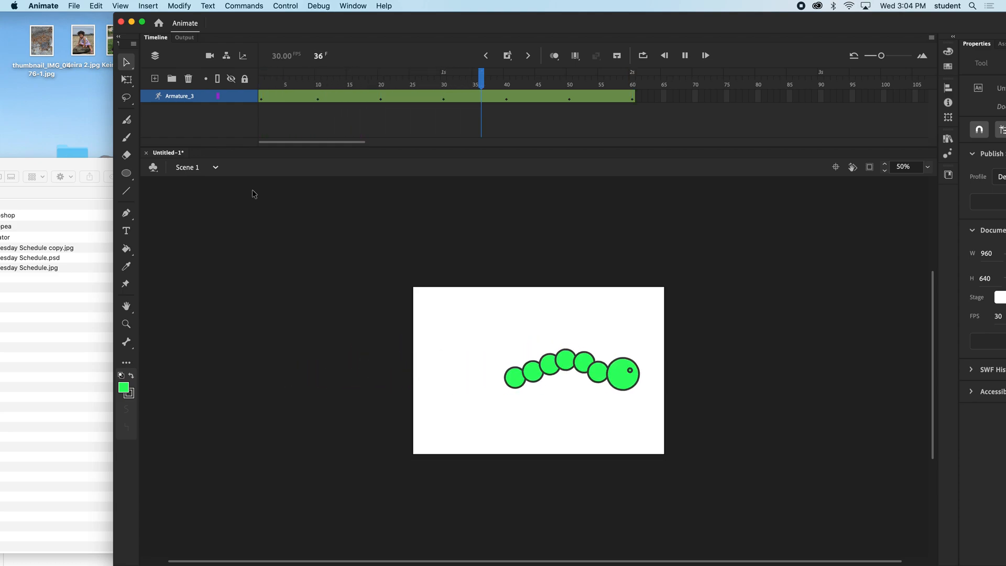